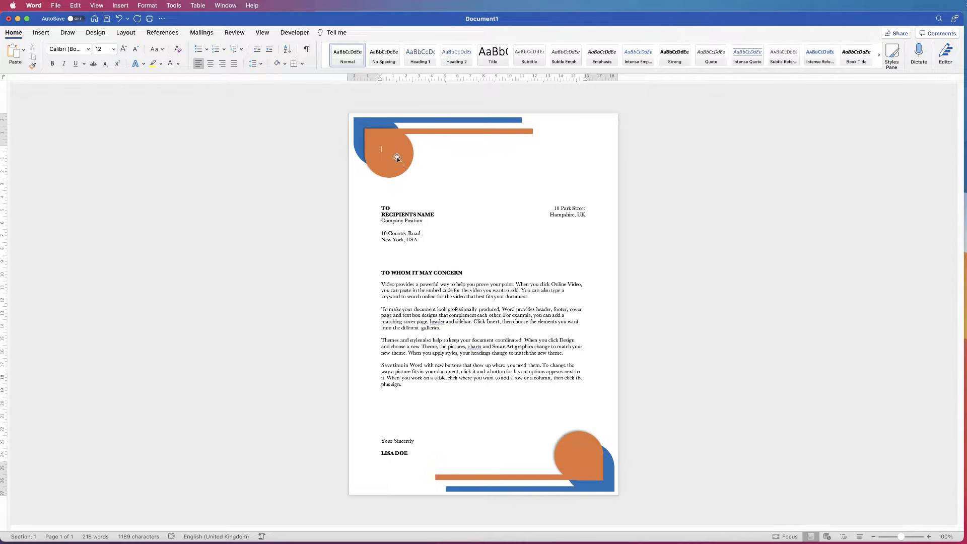
# Insert the EMSA logo from LOGO1.png onto the letter as a picture from file
pyautogui.moveTo(396, 157)
pyautogui.mouseDown()
pyautogui.moveTo(403, 186)
pyautogui.moveTo(441, 151)
pyautogui.moveTo(390, 179)
pyautogui.moveTo(429, 175)
pyautogui.moveTo(404, 164)
pyautogui.mouseUp()
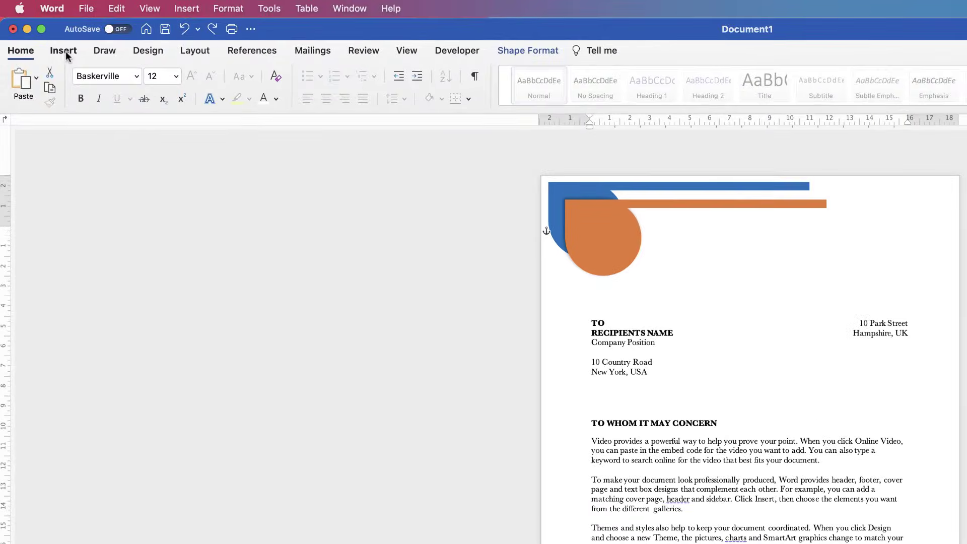
pyautogui.click(43, 33)
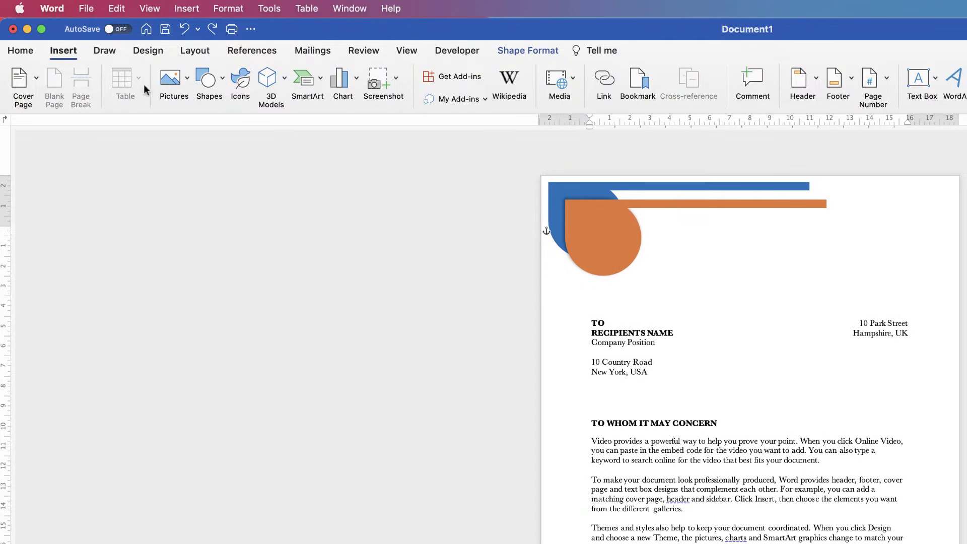
pyautogui.click(187, 78)
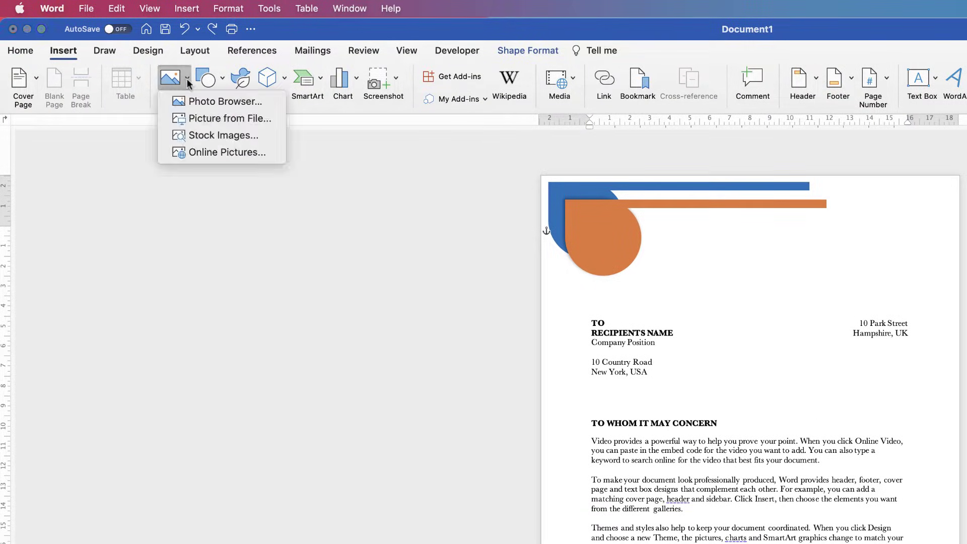
pyautogui.click(201, 121)
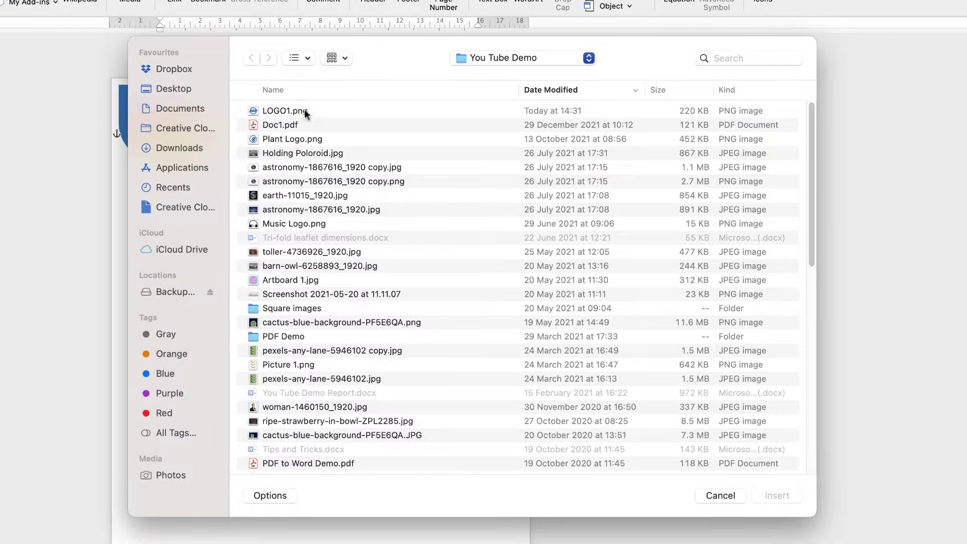
pyautogui.click(265, 109)
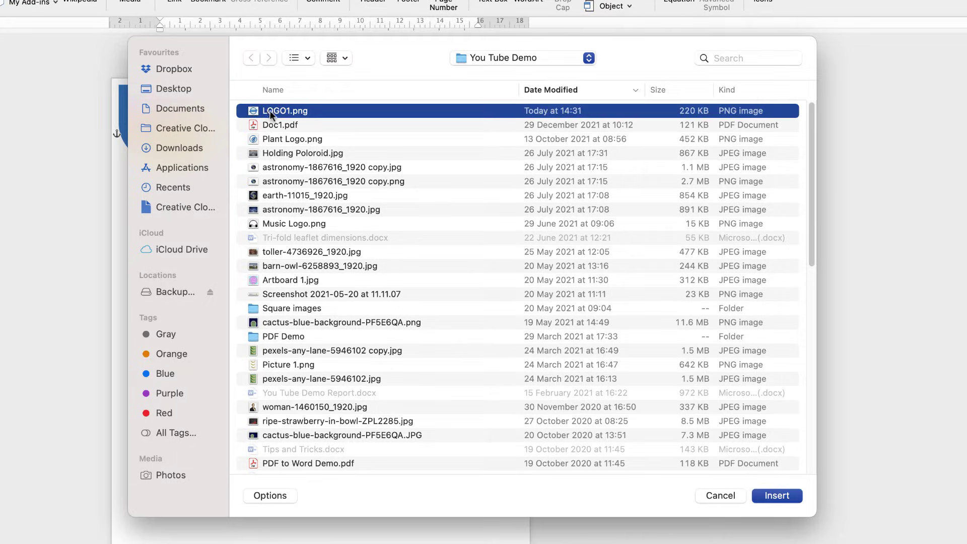
pyautogui.click(777, 496)
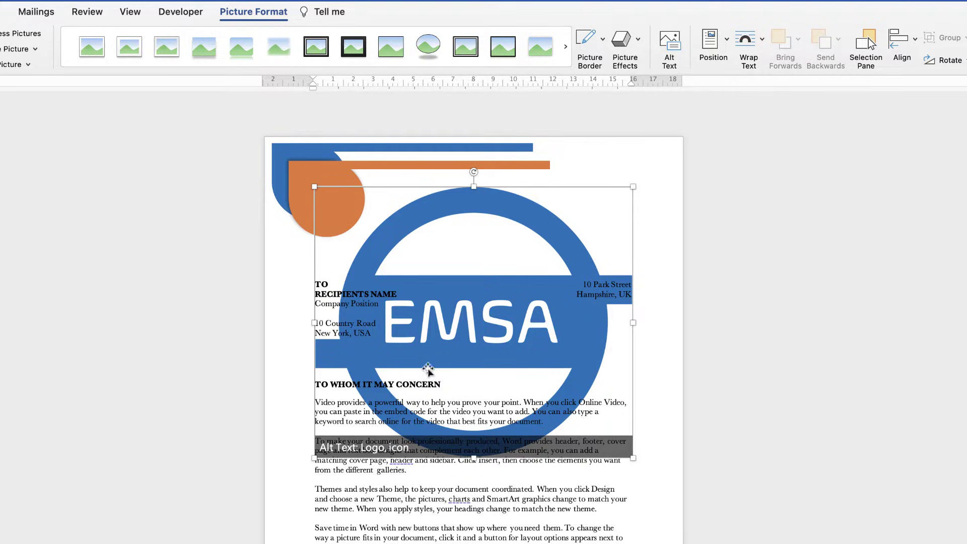
pyautogui.moveTo(434, 217)
pyautogui.mouseDown()
pyautogui.moveTo(460, 236)
pyautogui.moveTo(431, 216)
pyautogui.moveTo(475, 226)
pyautogui.moveTo(441, 210)
pyautogui.moveTo(438, 231)
pyautogui.mouseUp()
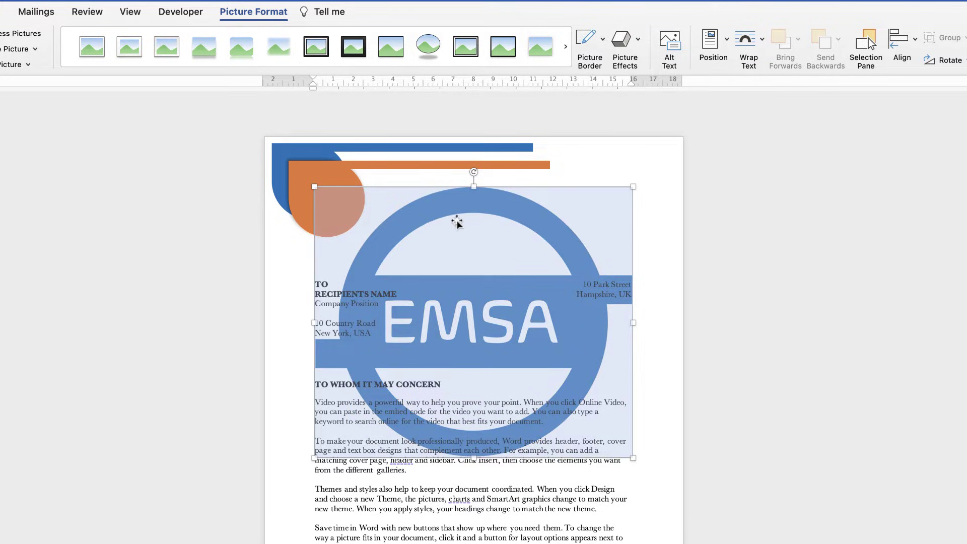
# Set the EMSA logo's text wrapping to In Front of Text
pyautogui.rightClick(489, 213)
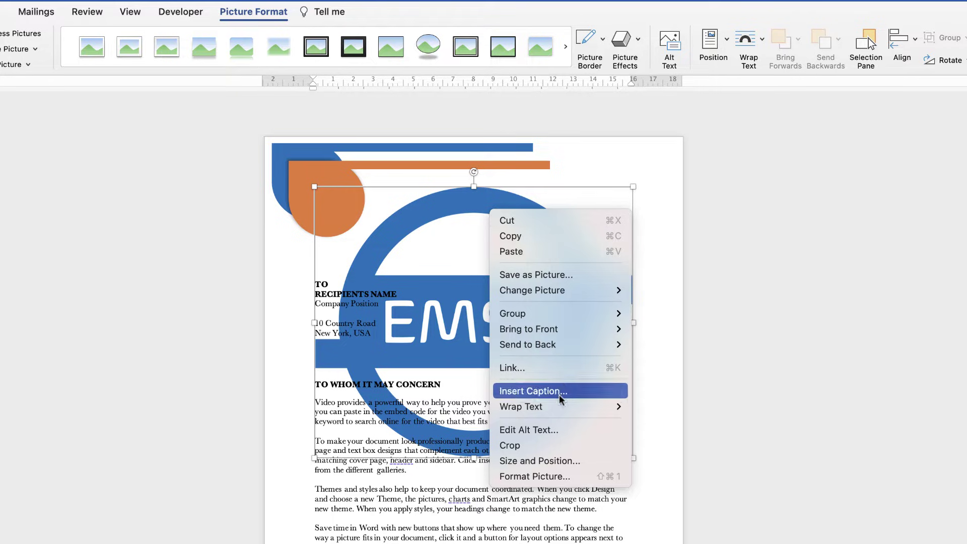
pyautogui.moveTo(561, 408)
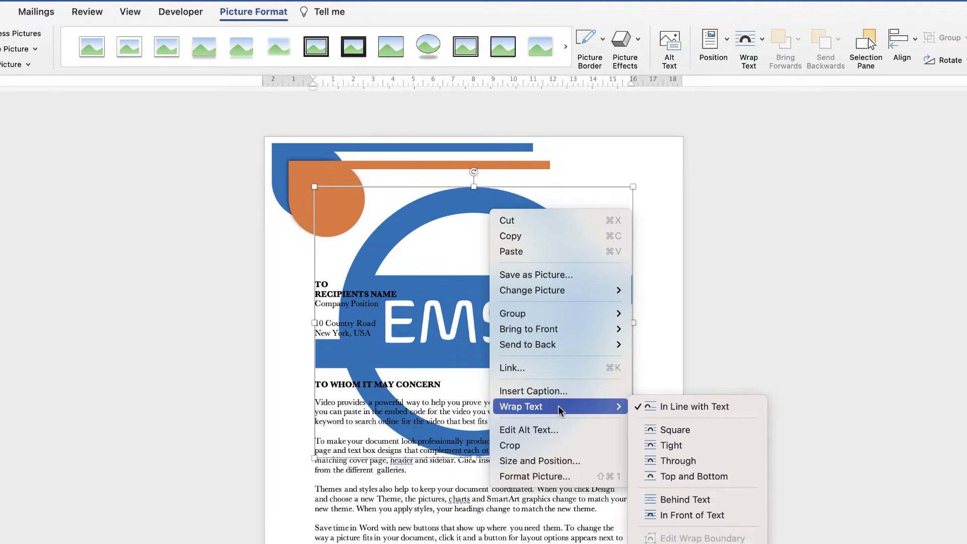
pyautogui.click(675, 515)
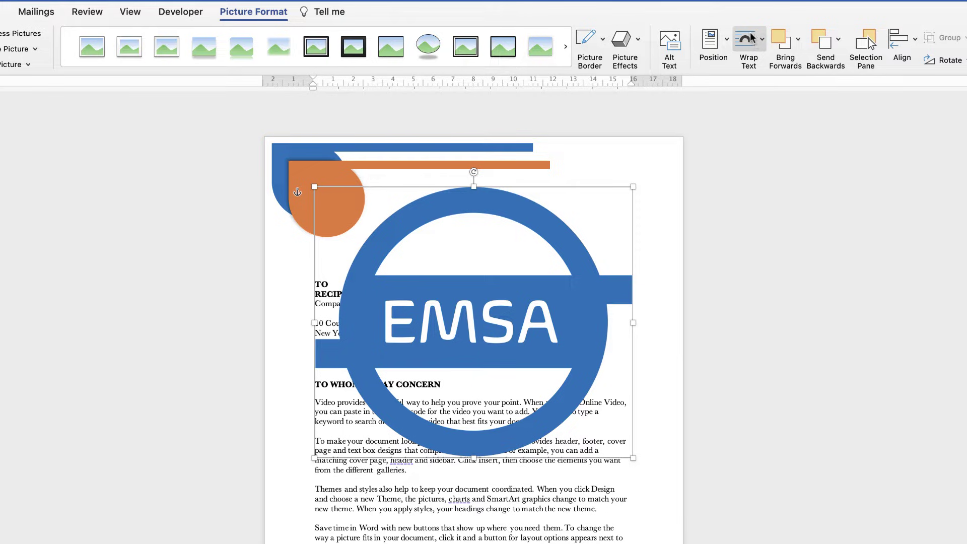
pyautogui.click(763, 45)
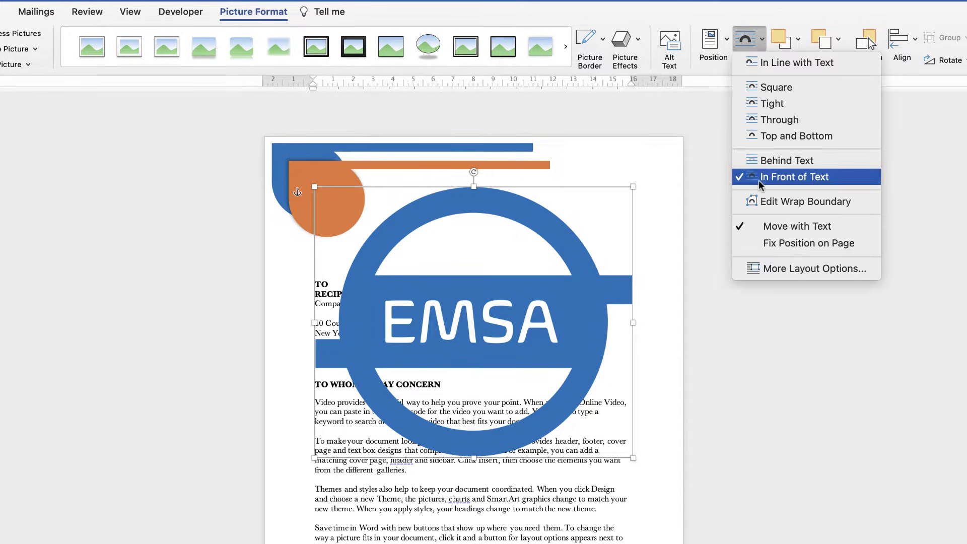
pyautogui.click(634, 156)
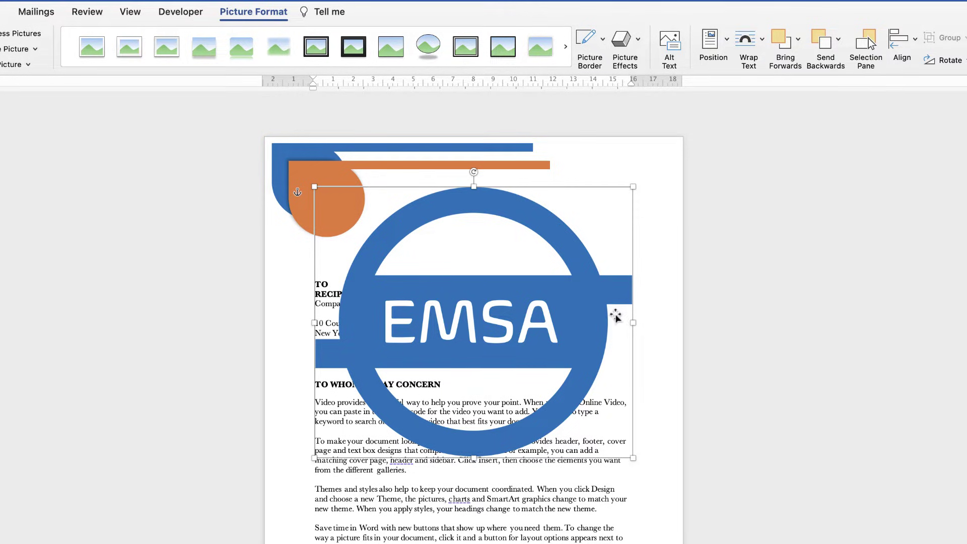
# Shrink the EMSA logo and drag it into the orange circle of the top-left corner graphic
pyautogui.moveTo(633, 186); pyautogui.dragTo(383, 401)
pyautogui.moveTo(351, 431); pyautogui.dragTo(330, 203)
pyautogui.moveTo(362, 172); pyautogui.dragTo(329, 200)
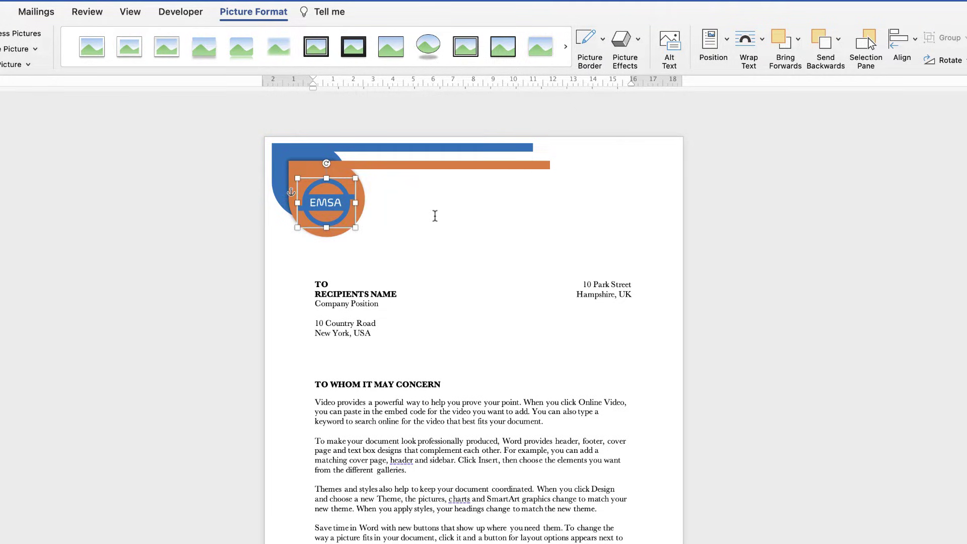
pyautogui.click(499, 257)
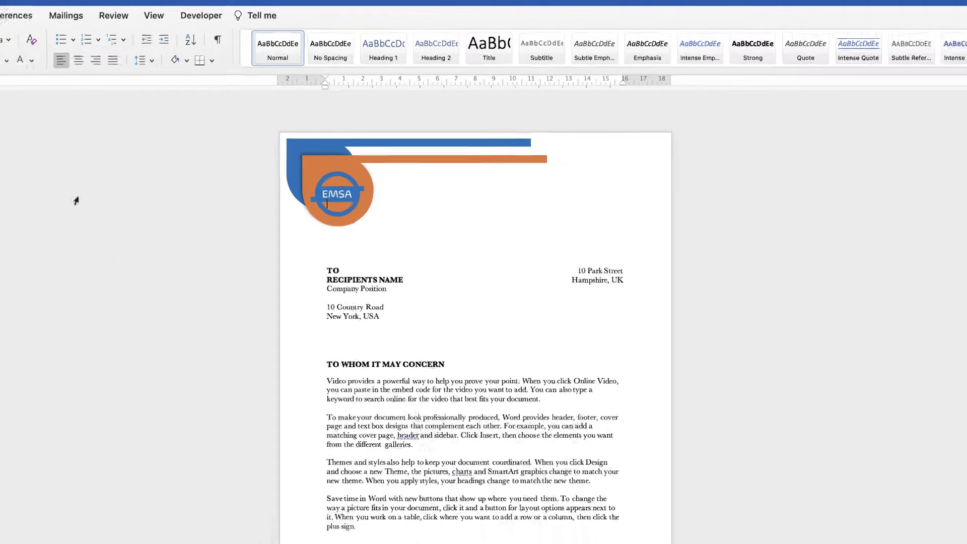
# Add a page break from the Insert tab, then undo it
pyautogui.click(40, 32)
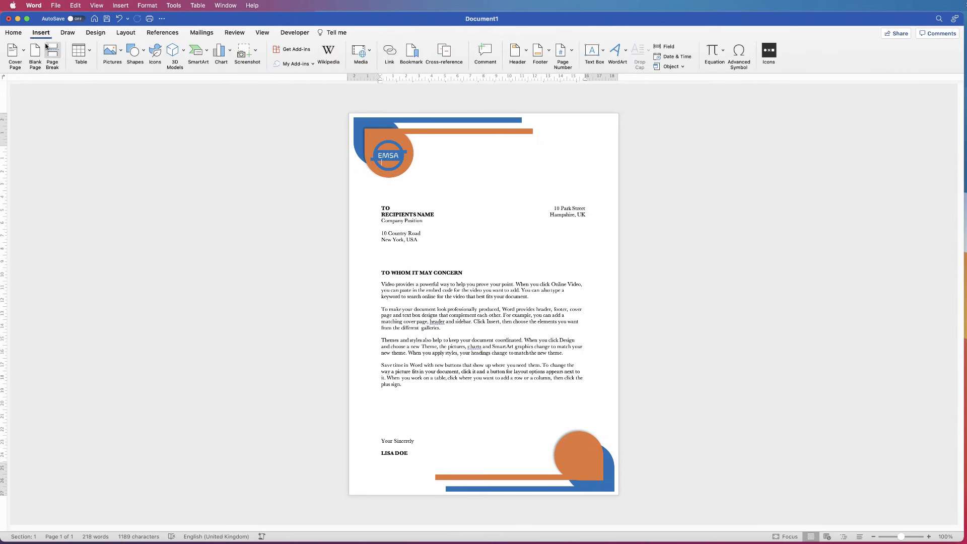
pyautogui.click(52, 55)
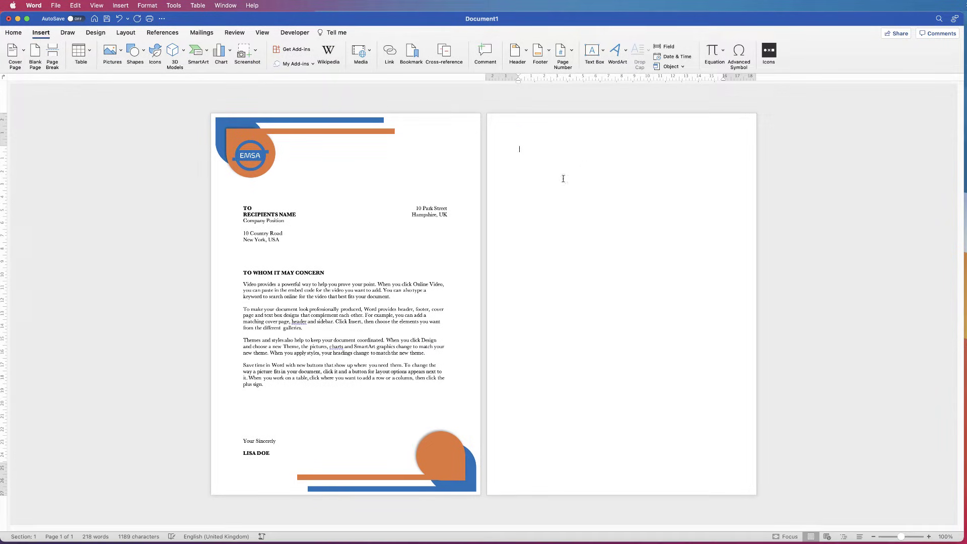
pyautogui.press('super+z')
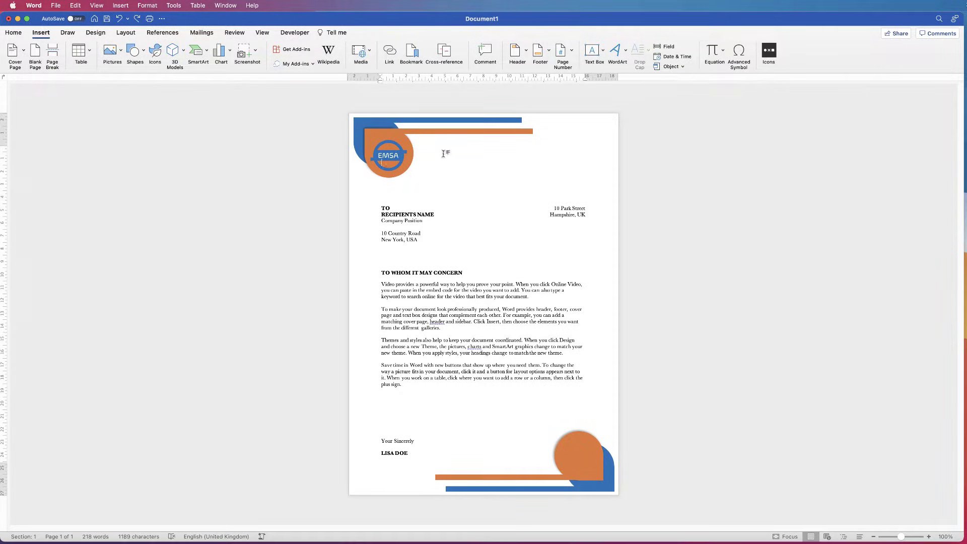
# Delete the EMSA logo and select the orange header corner graphic
pyautogui.click(390, 157)
pyautogui.press('Delete')
pyautogui.click(385, 153)
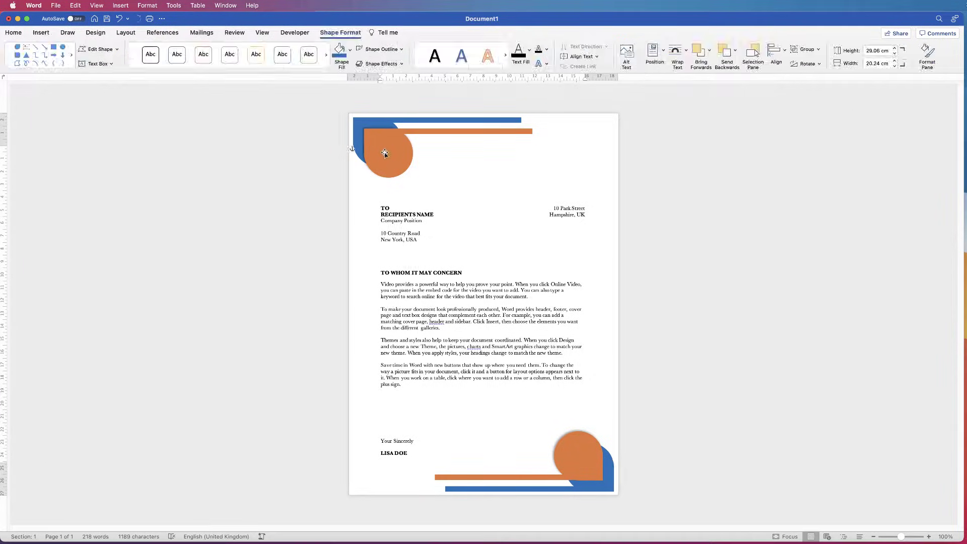
# Ungroup the letterhead graphics and select the header and footer corner shapes in turn
pyautogui.click(806, 49)
pyautogui.click(808, 78)
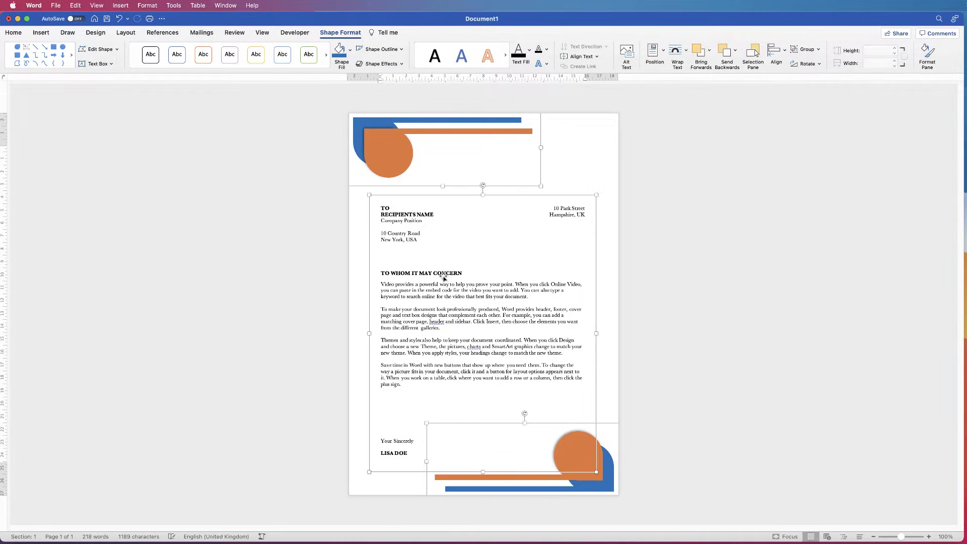
pyautogui.click(566, 141)
pyautogui.click(390, 155)
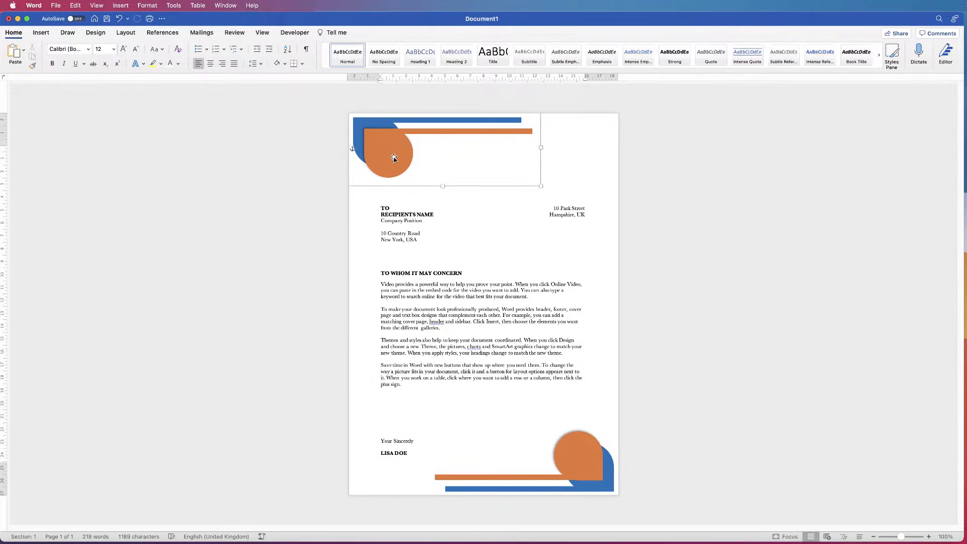
pyautogui.click(584, 457)
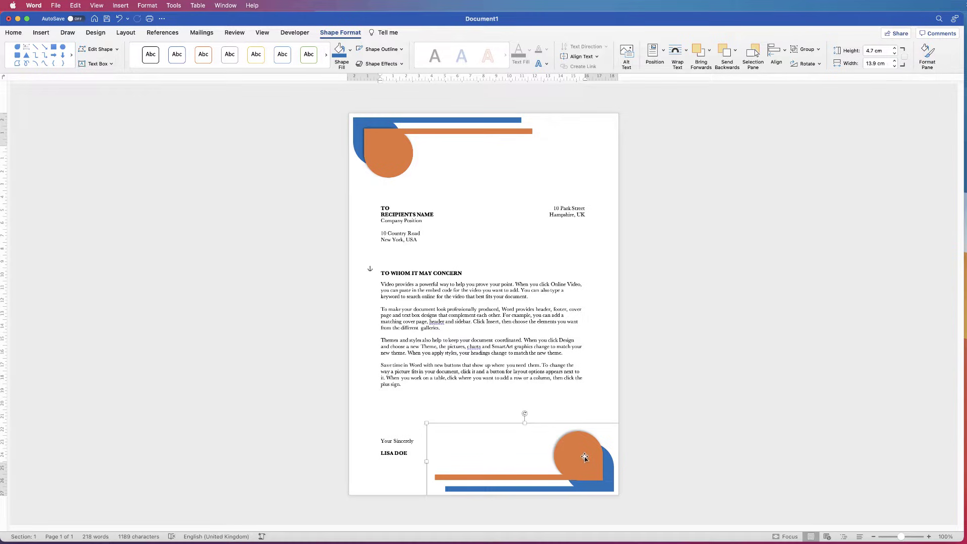
pyautogui.press('Tab')
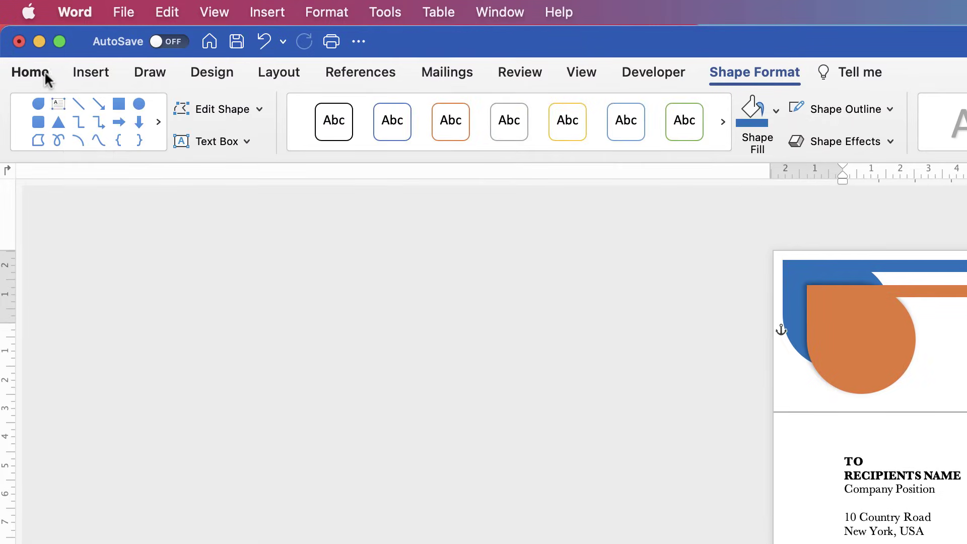
pyautogui.click(13, 33)
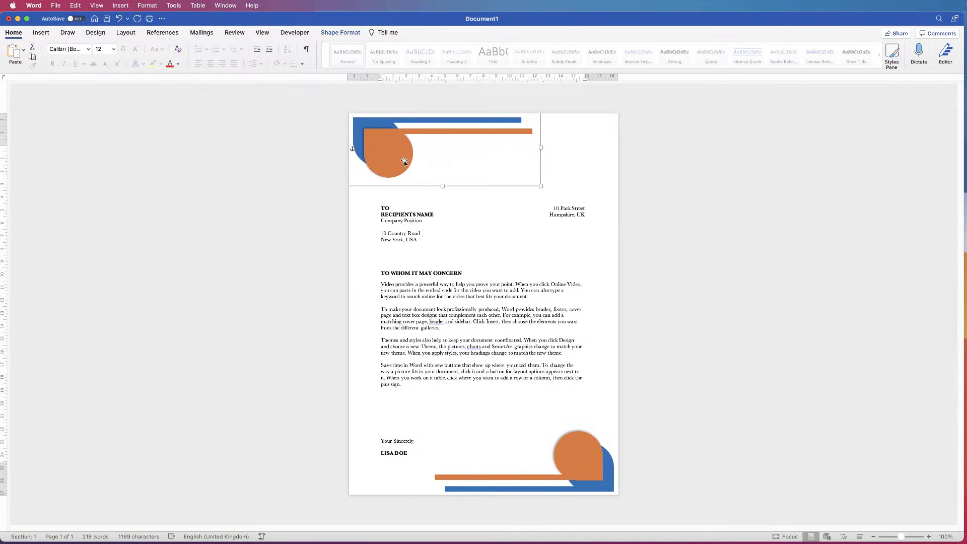
# Insert a Blank header from the header designs gallery
pyautogui.click(582, 124)
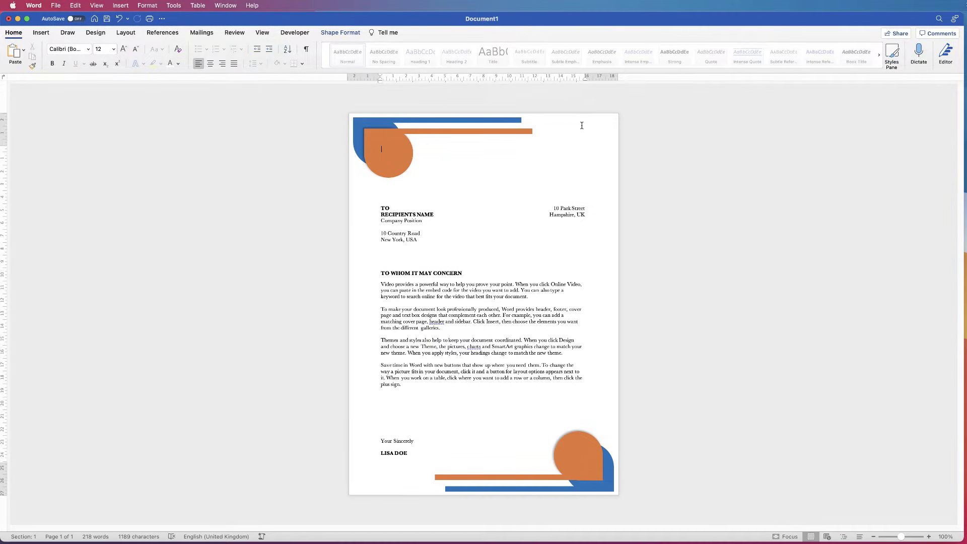
pyautogui.doubleClick(582, 125)
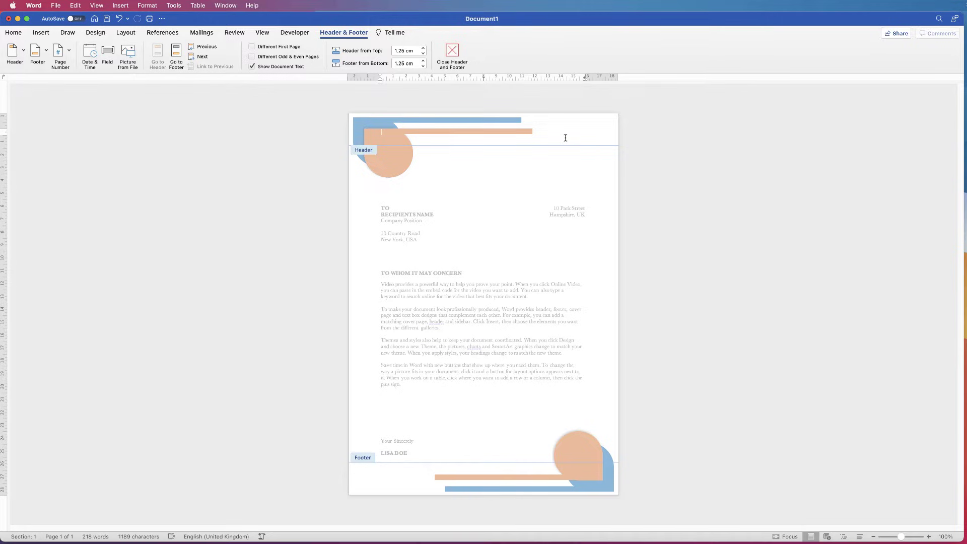
pyautogui.press('Escape')
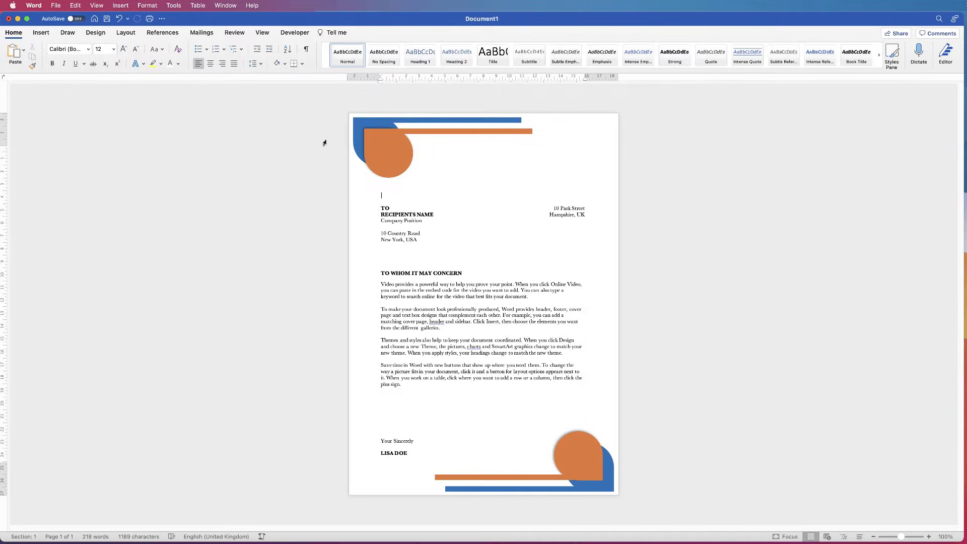
pyautogui.click(39, 33)
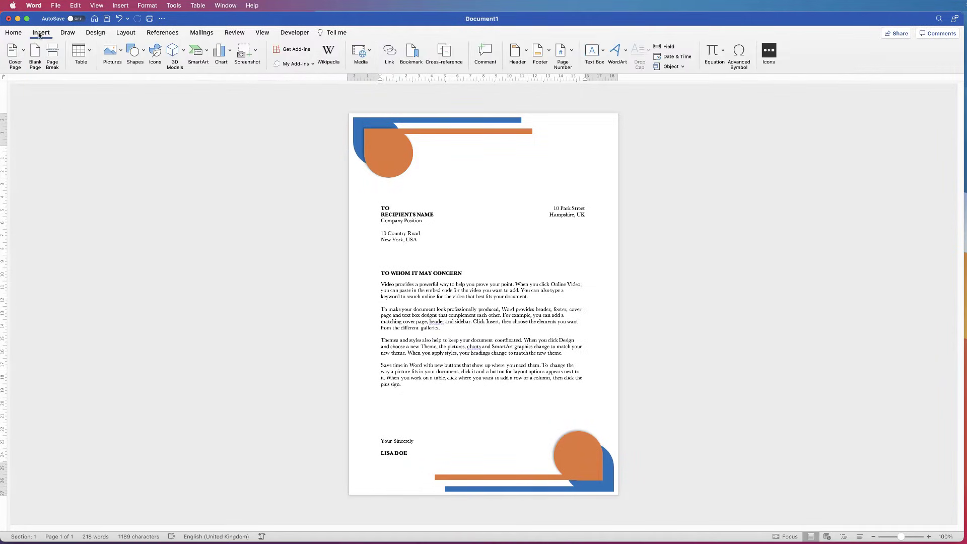
pyautogui.click(518, 54)
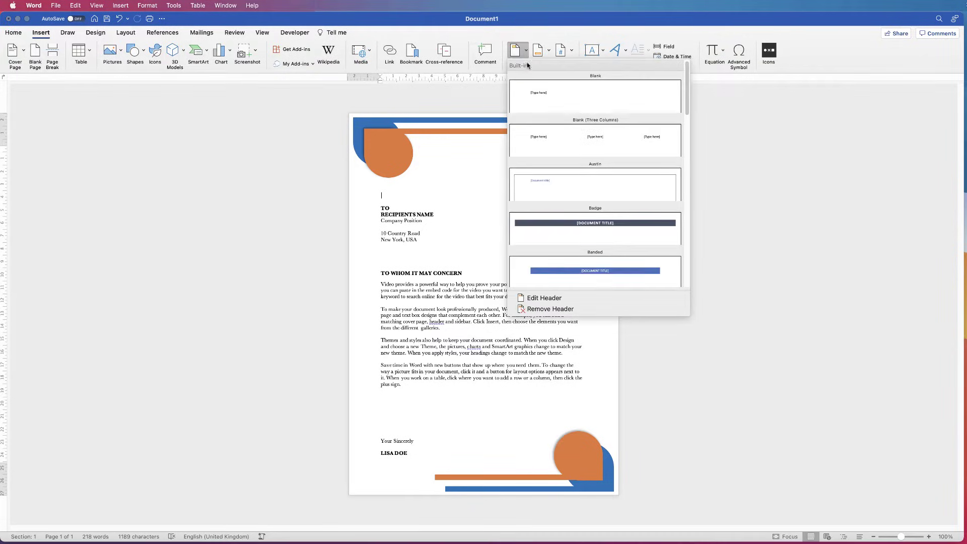
pyautogui.click(567, 94)
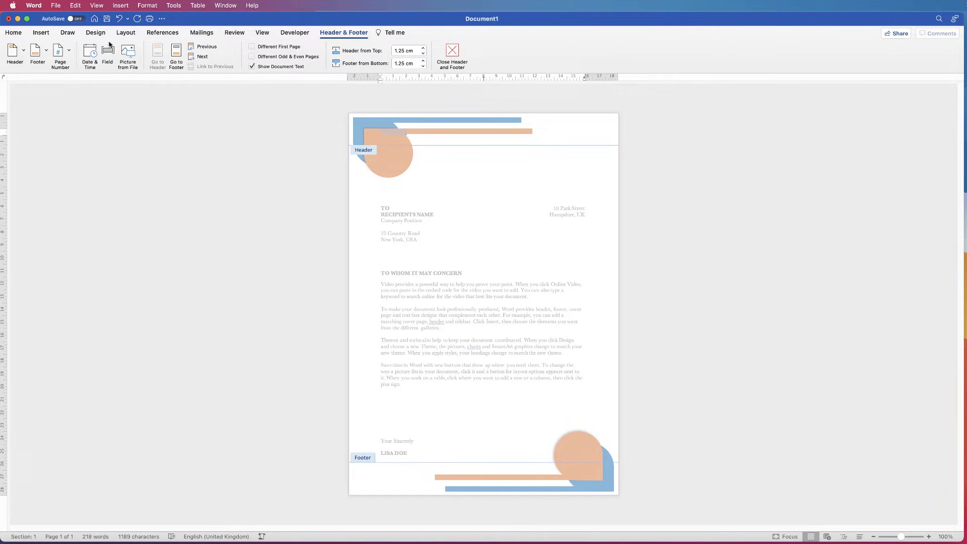
# Paste the copied corner graphic into the header and align it to the top-left corner
pyautogui.click(14, 33)
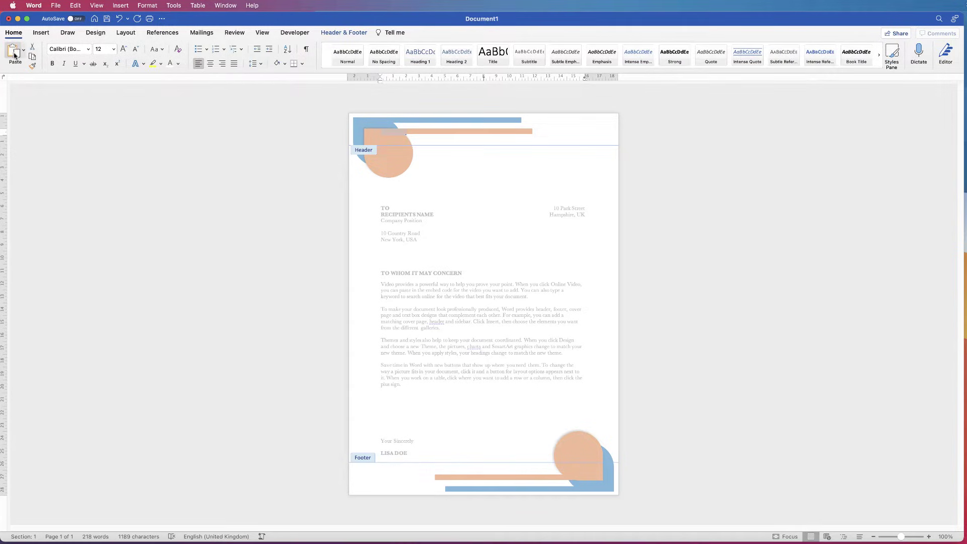
pyautogui.click(15, 53)
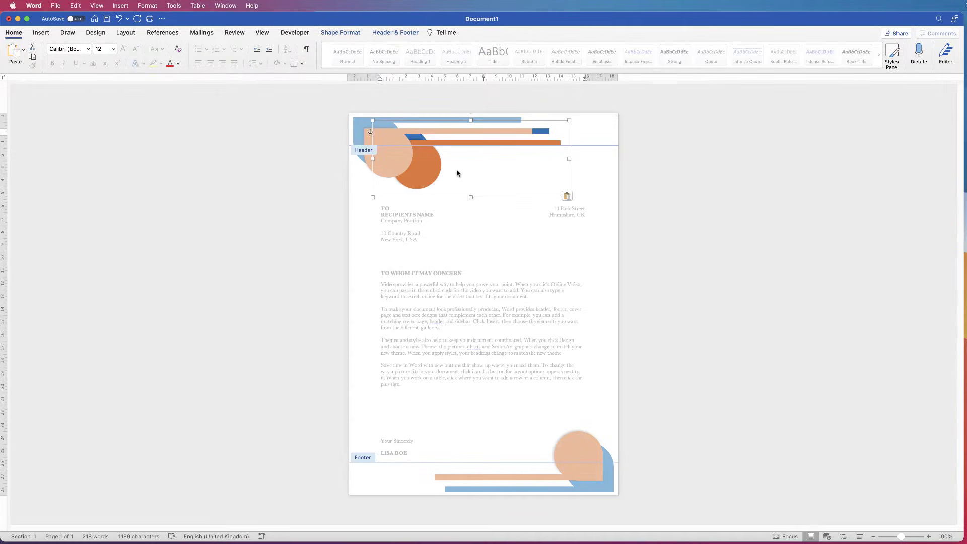
pyautogui.moveTo(426, 170); pyautogui.dragTo(405, 158)
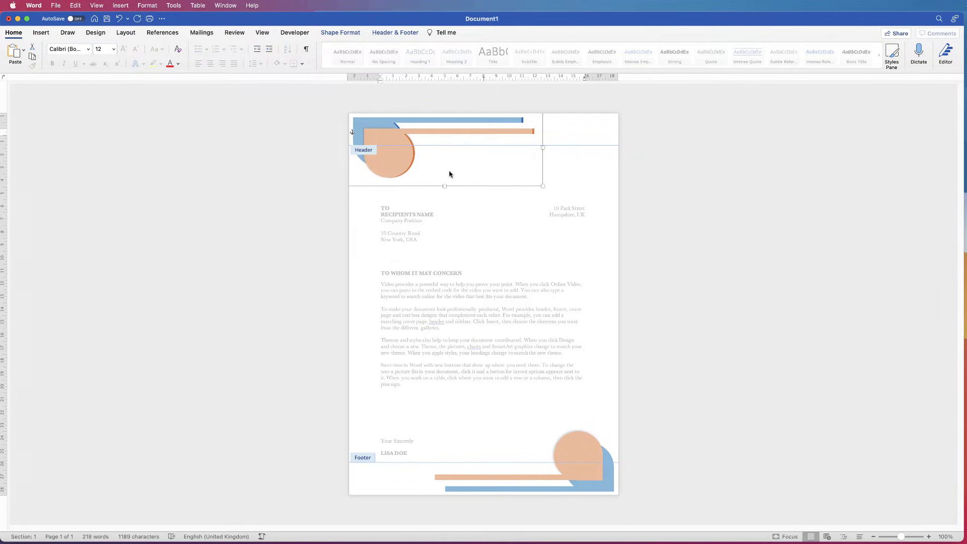
# Paste a second copy, rotate it upside down for the footer, and nudge the header graphic
pyautogui.press('super+v')
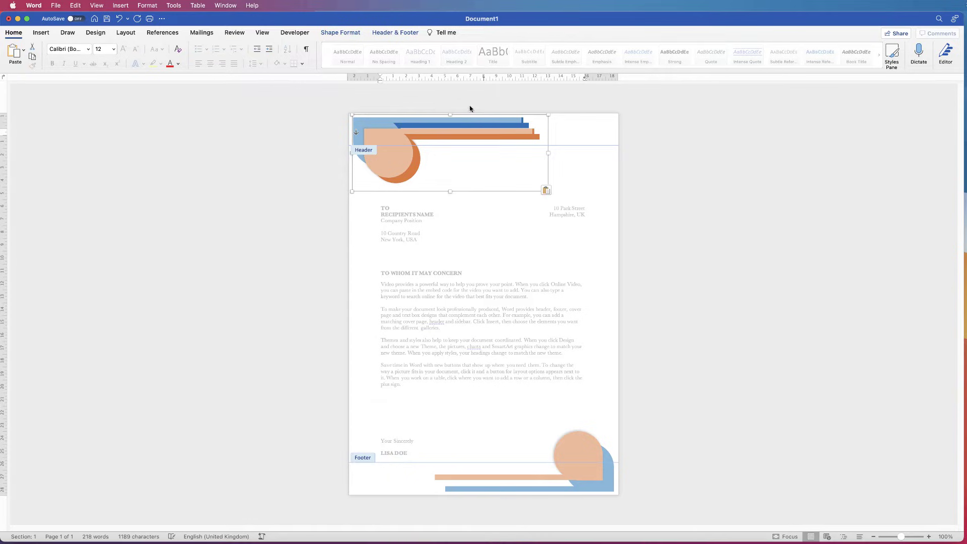
pyautogui.moveTo(469, 131); pyautogui.dragTo(519, 328)
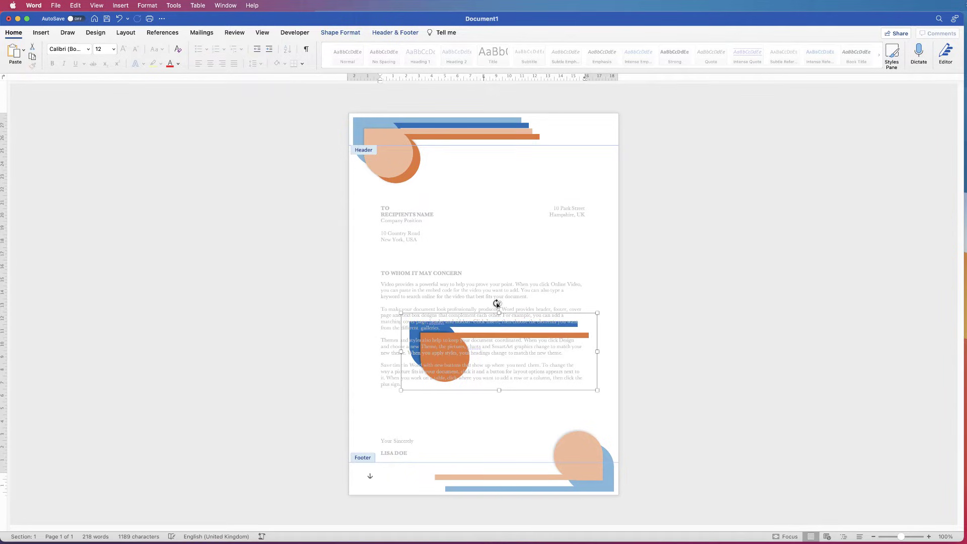
pyautogui.moveTo(498, 304); pyautogui.dragTo(558, 488)
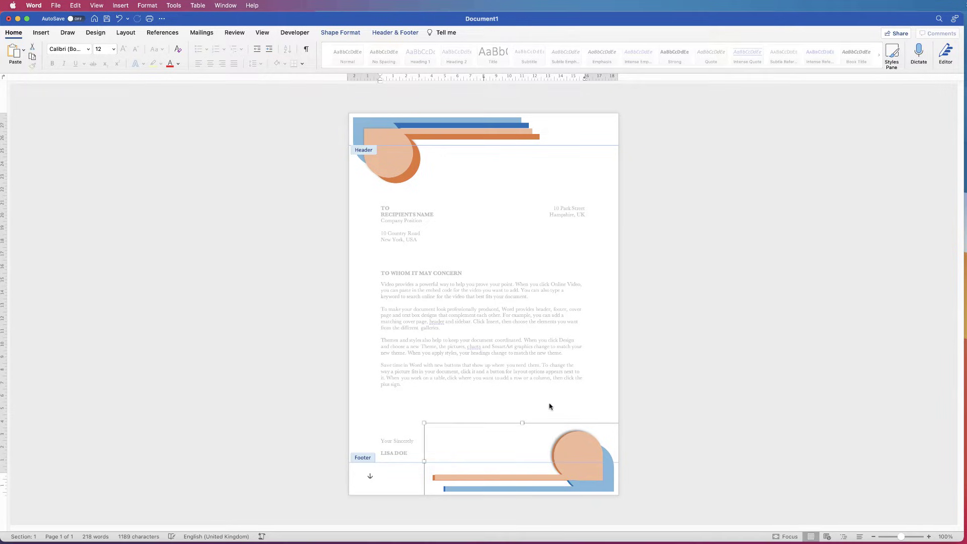
pyautogui.click(416, 163)
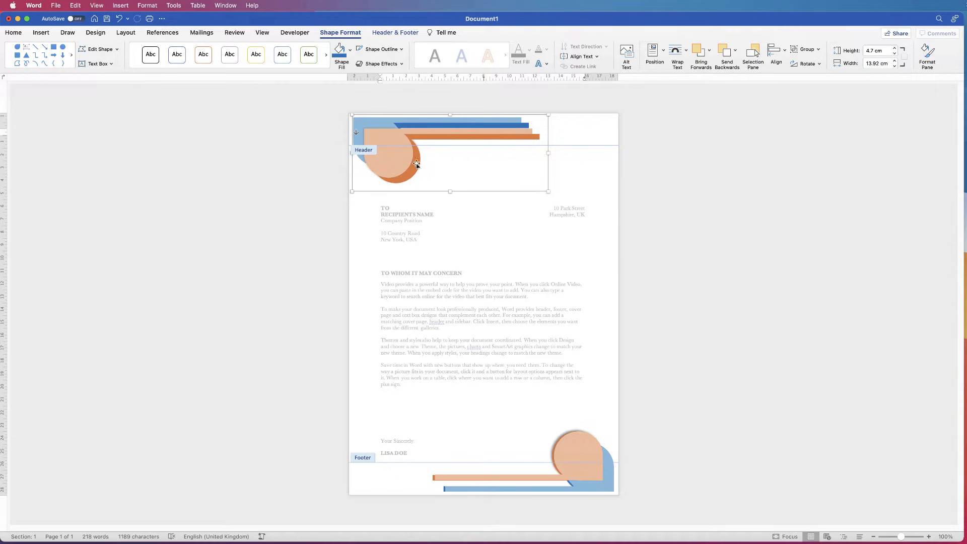
pyautogui.moveTo(420, 140); pyautogui.dragTo(415, 138)
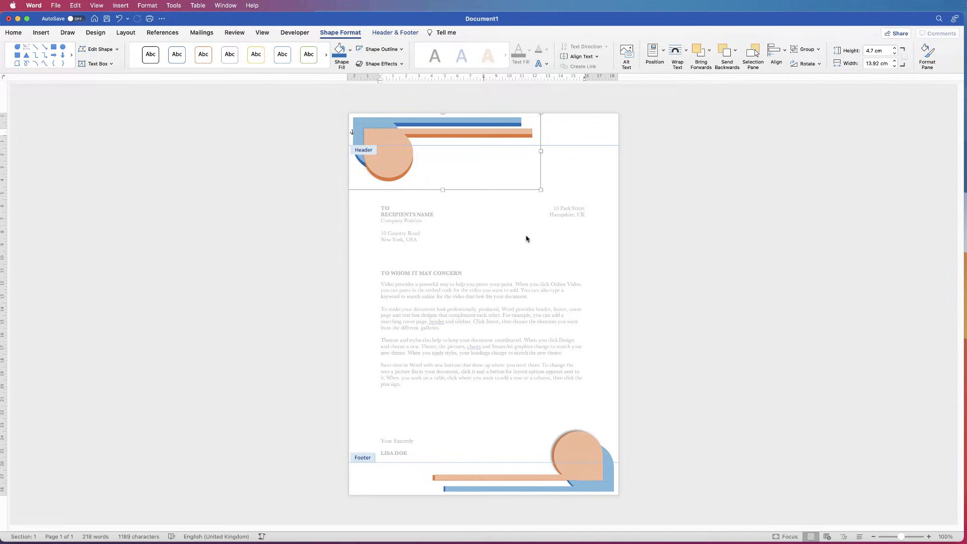
# Insert the LOGO1.png picture from file into the header
pyautogui.click(584, 133)
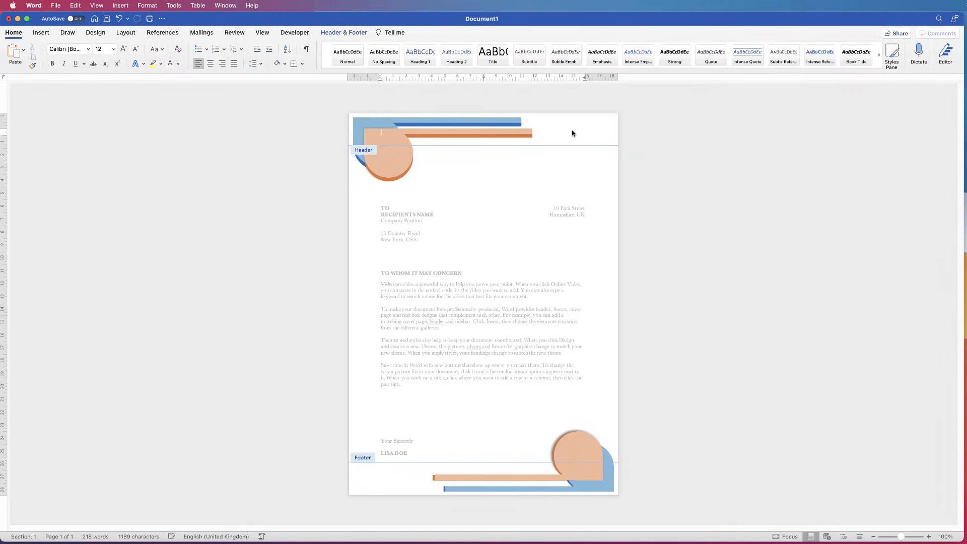
pyautogui.click(42, 32)
pyautogui.click(122, 51)
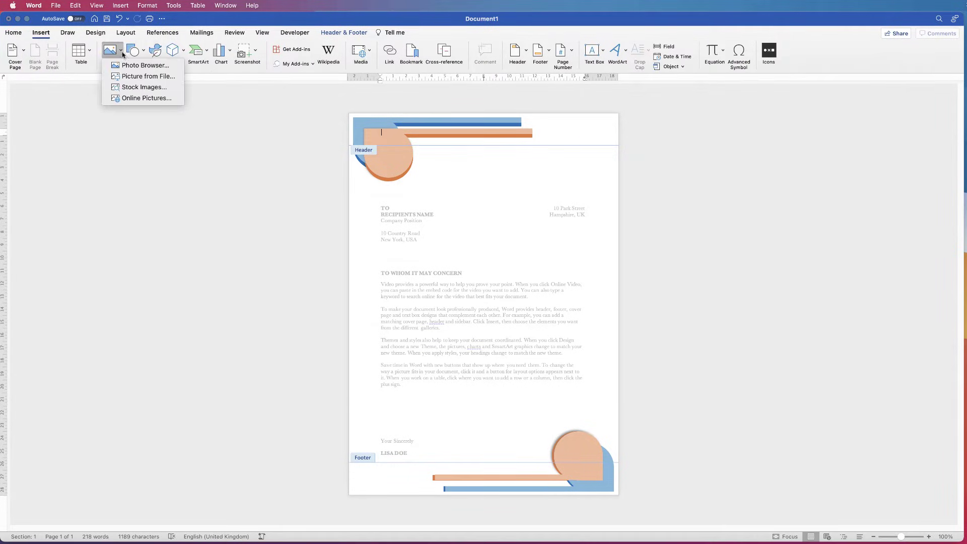
pyautogui.click(136, 77)
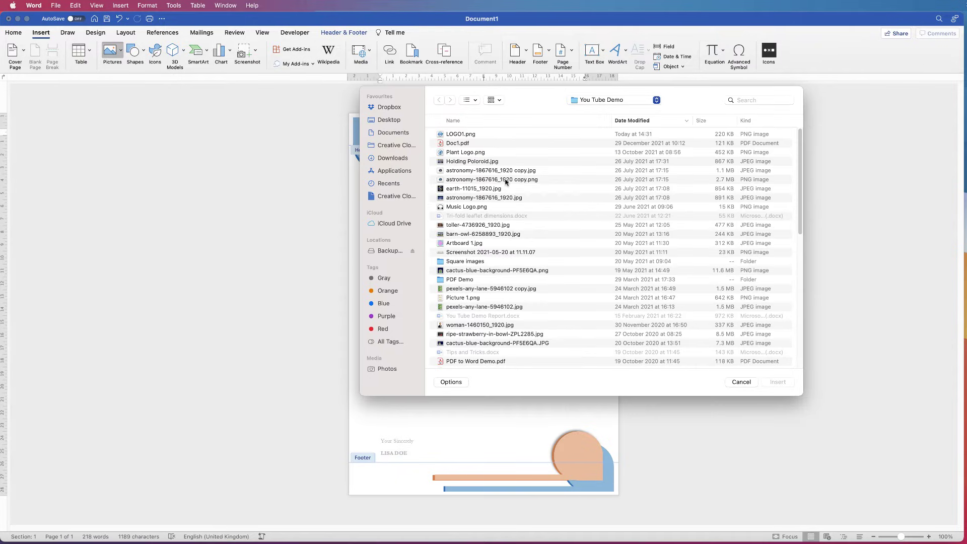
pyautogui.click(467, 135)
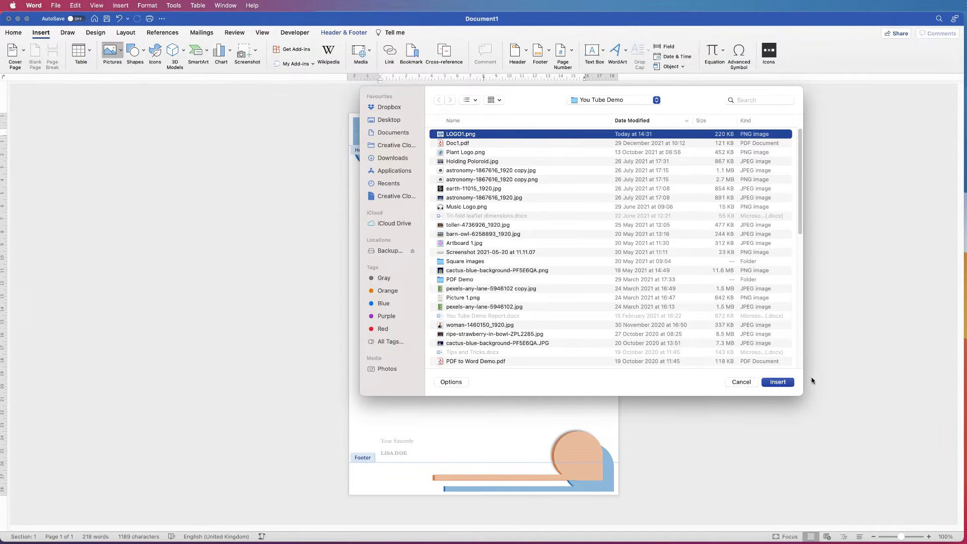
pyautogui.click(785, 385)
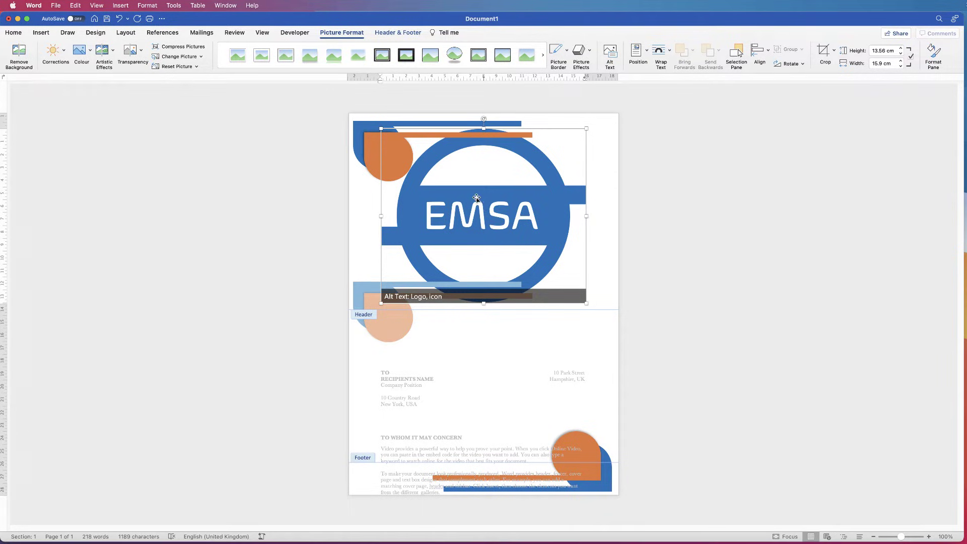
# Set the header logo's text wrapping to In Front of Text
pyautogui.rightClick(478, 195)
pyautogui.moveTo(522, 323)
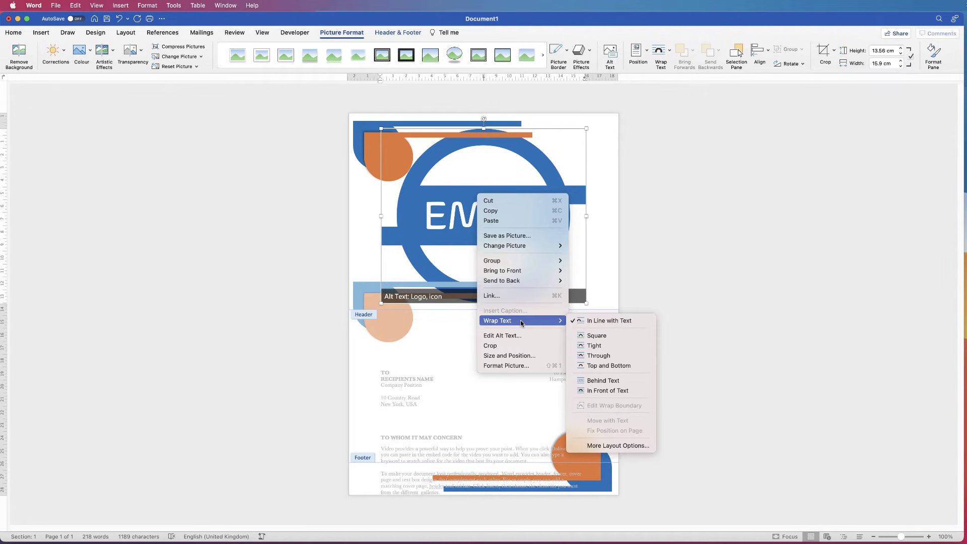
pyautogui.click(589, 391)
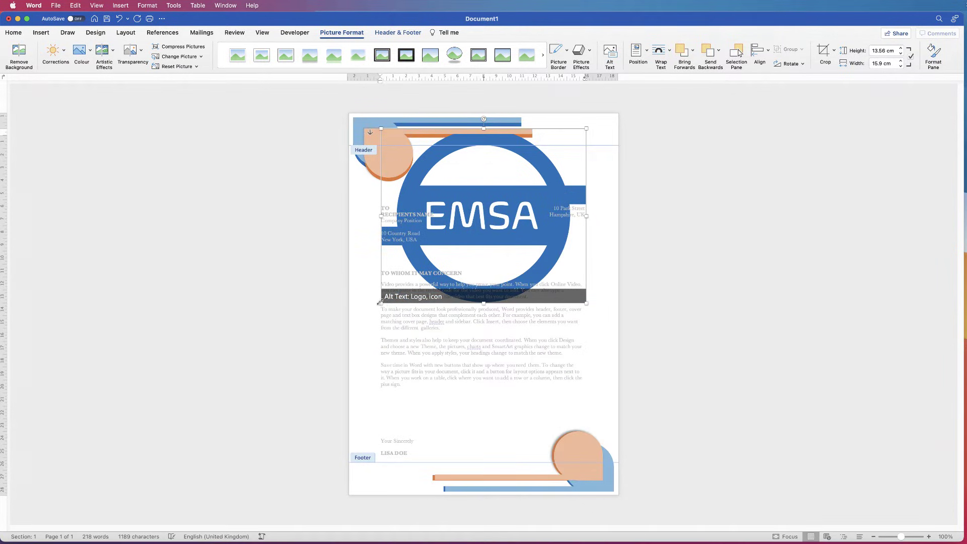
# Shrink the logo to about 2.26 × 2.65 cm and move it onto the top-left orange circle
pyautogui.moveTo(381, 303); pyautogui.dragTo(569, 179)
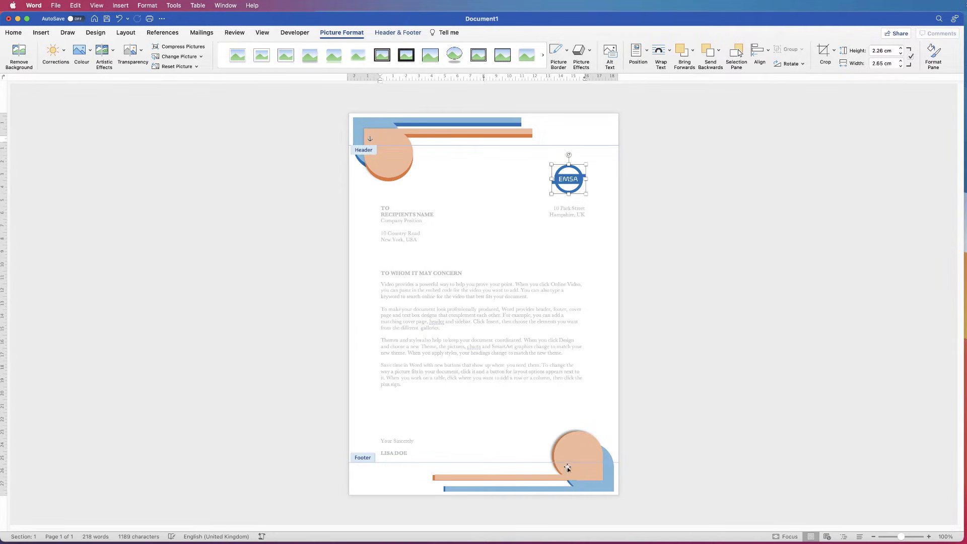
pyautogui.moveTo(569, 179)
pyautogui.mouseDown()
pyautogui.moveTo(568, 129)
pyautogui.moveTo(570, 177)
pyautogui.moveTo(433, 311)
pyautogui.moveTo(461, 342)
pyautogui.moveTo(552, 171)
pyautogui.moveTo(570, 169)
pyautogui.mouseUp()
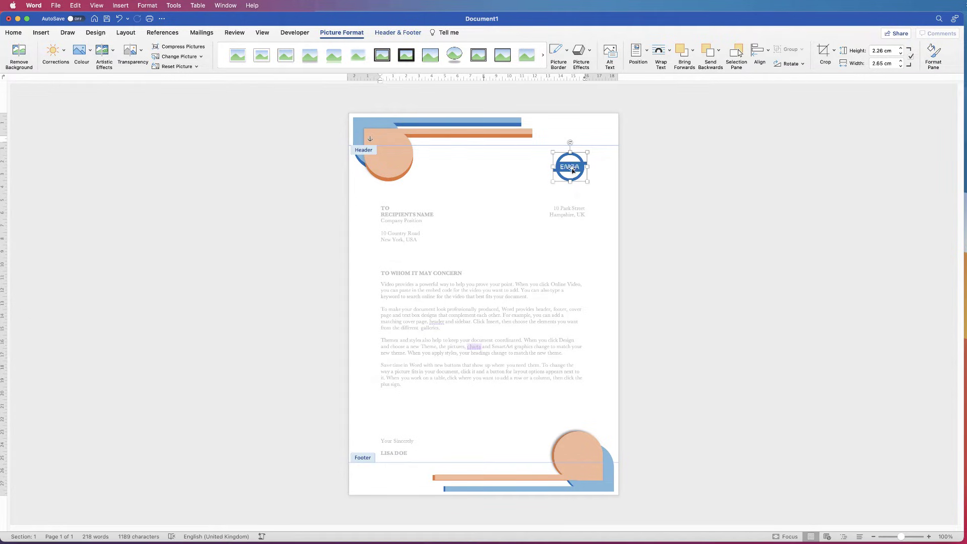
pyautogui.moveTo(570, 166); pyautogui.dragTo(390, 162)
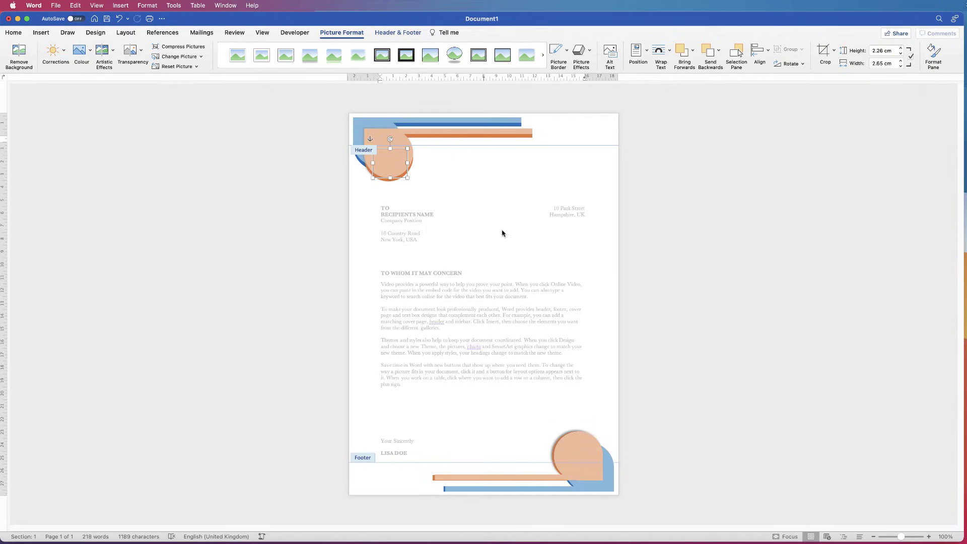
# Close the header, then check the top-left and bottom-right corner graphics by selecting each
pyautogui.doubleClick(483, 268)
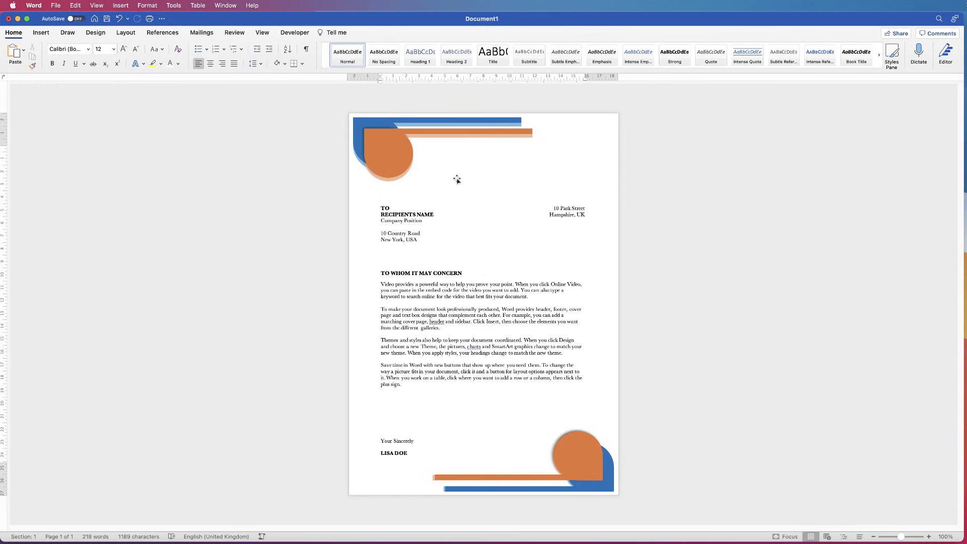
pyautogui.click(386, 149)
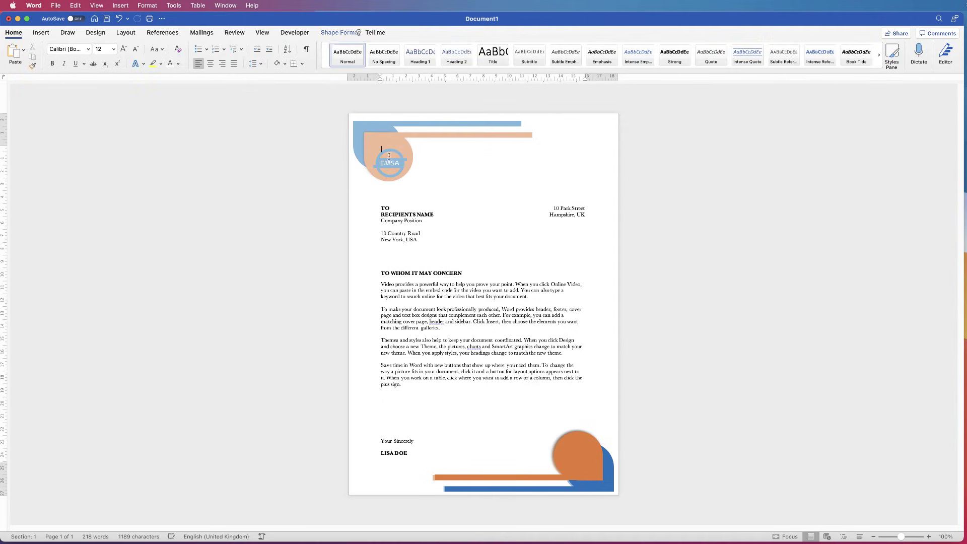
pyautogui.click(369, 185)
pyautogui.click(576, 452)
pyautogui.press('Escape')
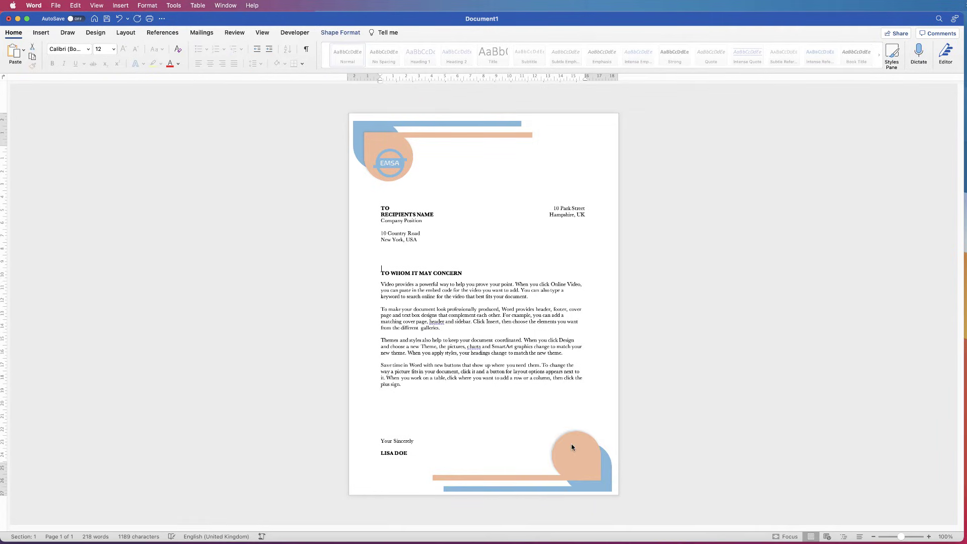
# Raise the header's corner graphic group and centre the EMSA logo on the orange circle
pyautogui.doubleClick(415, 136)
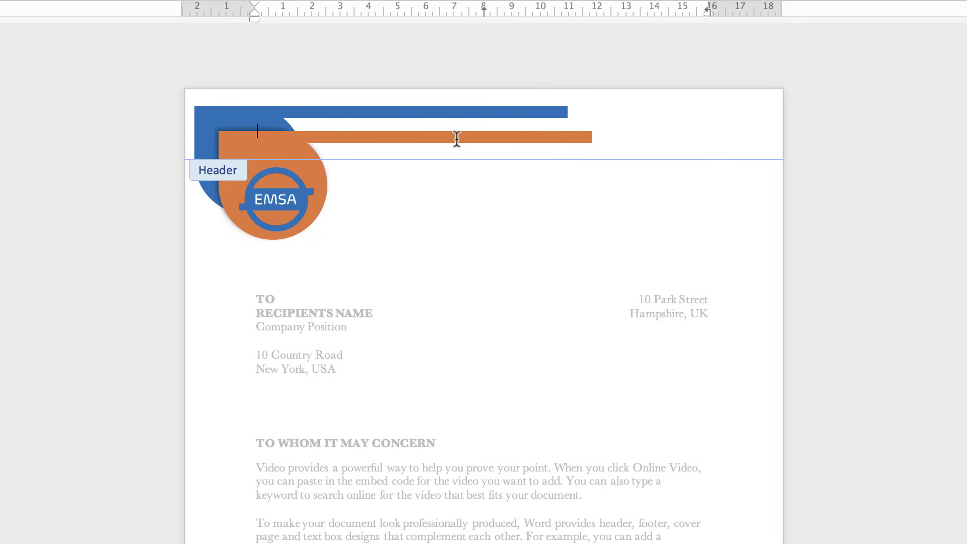
pyautogui.moveTo(277, 201)
pyautogui.mouseDown()
pyautogui.moveTo(287, 198)
pyautogui.moveTo(274, 182)
pyautogui.moveTo(275, 191)
pyautogui.mouseUp()
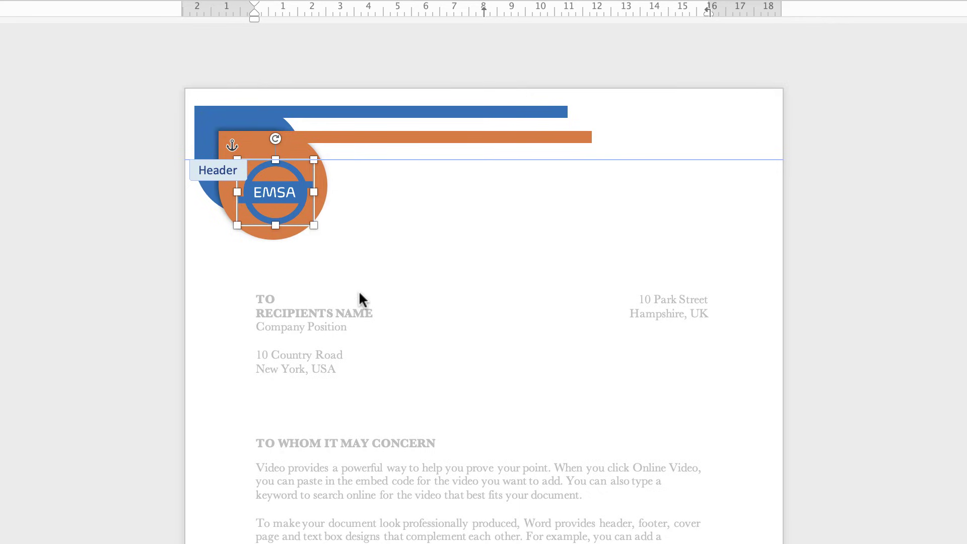
pyautogui.click(237, 125)
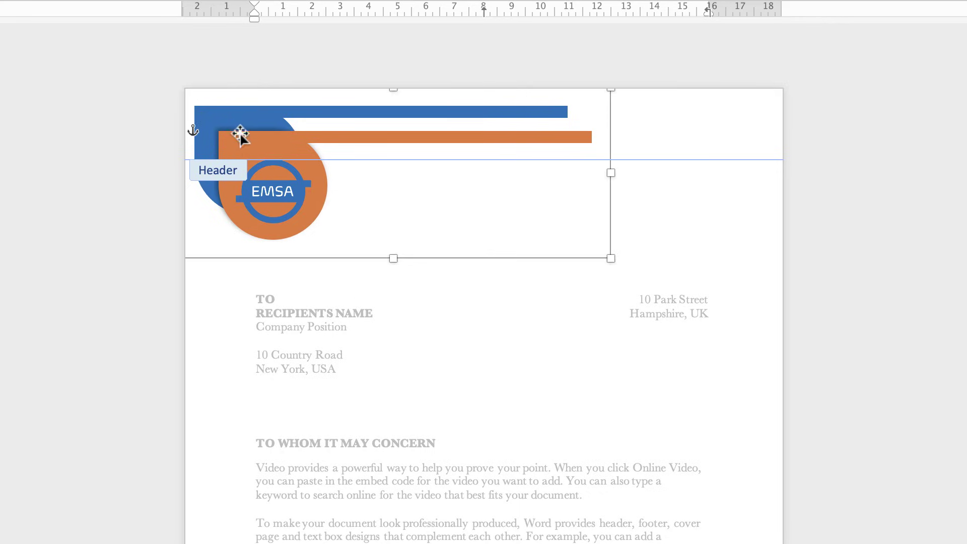
pyautogui.press('Up')
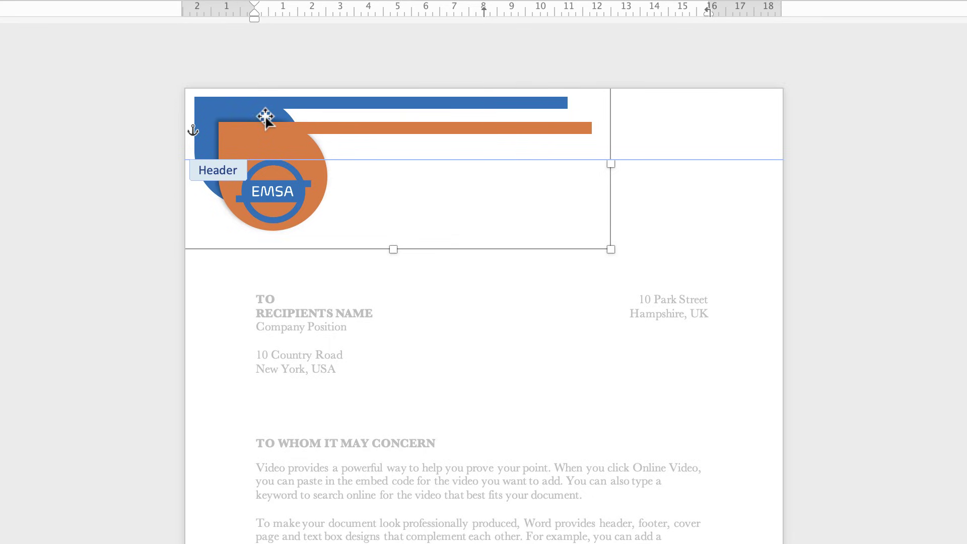
pyautogui.click(272, 188)
pyautogui.moveTo(273, 188); pyautogui.dragTo(274, 178)
pyautogui.press('Escape')
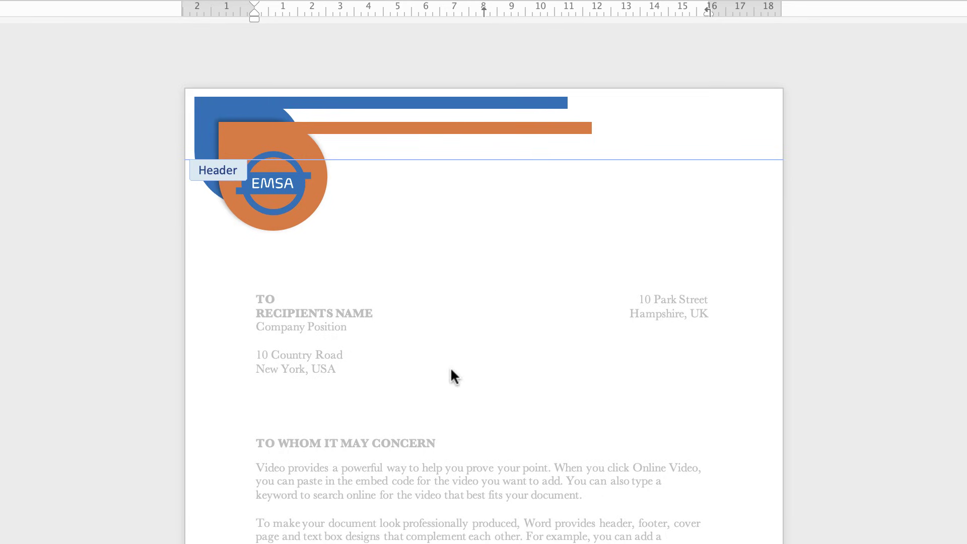
pyautogui.doubleClick(446, 462)
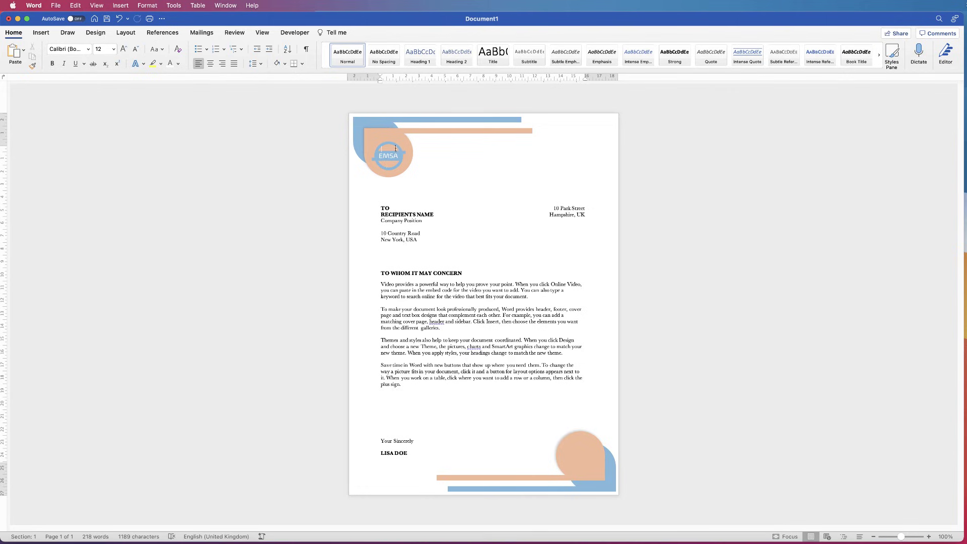
# Insert a page break so a second page repeats the letterhead and footer corners
pyautogui.click(41, 33)
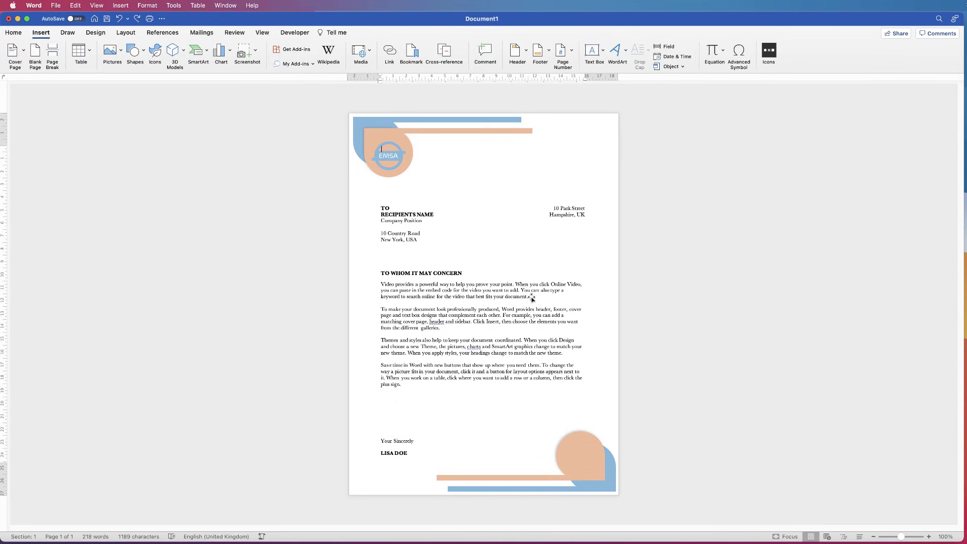
pyautogui.click(52, 55)
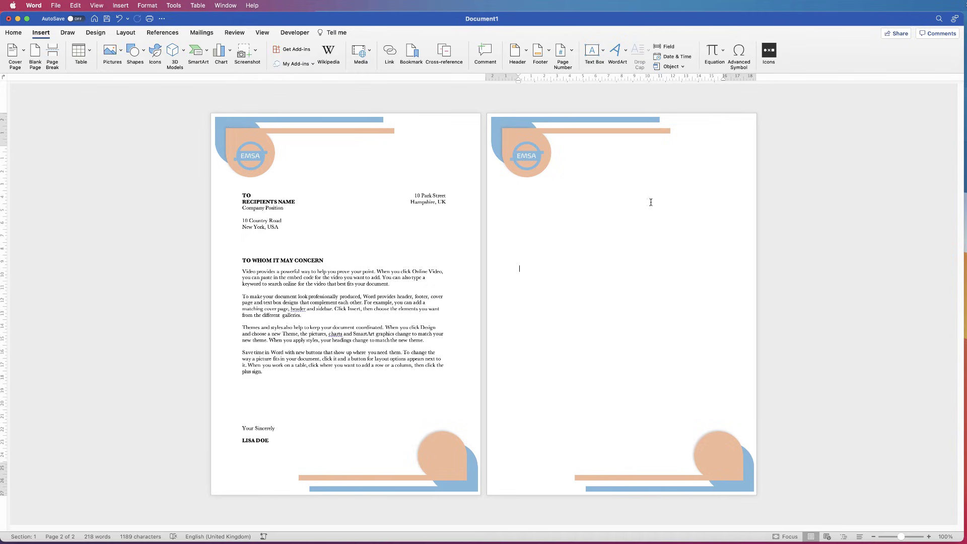
pyautogui.click(54, 6)
# Save the letter as 'Insert Logo' with PDF as the file format and export it
pyautogui.click(57, 85)
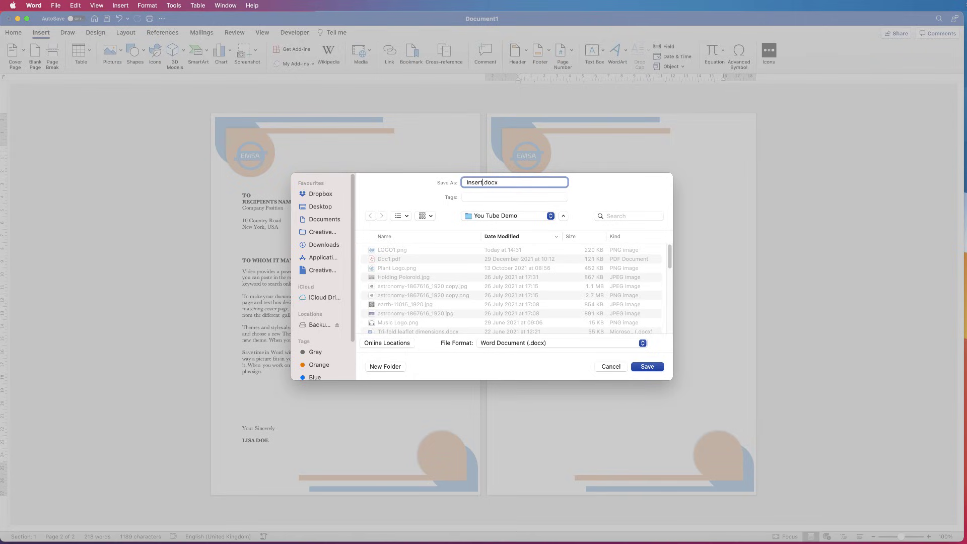
pyautogui.write('Insert Logo')
pyautogui.click(512, 344)
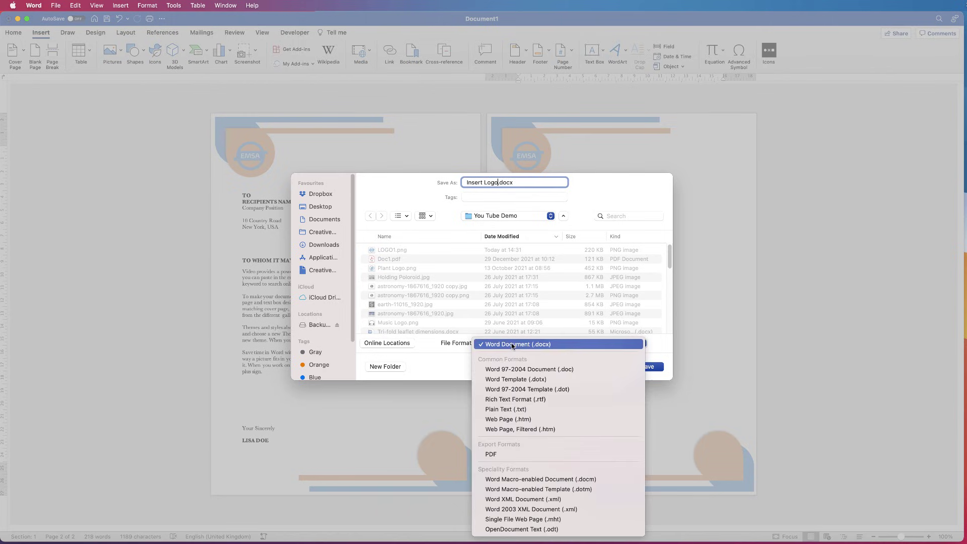
pyautogui.click(493, 454)
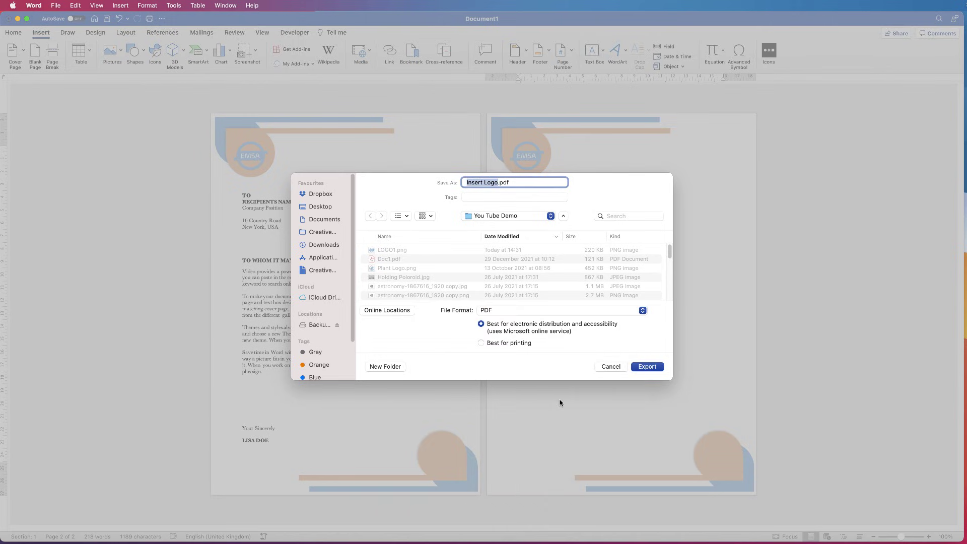
pyautogui.click(646, 367)
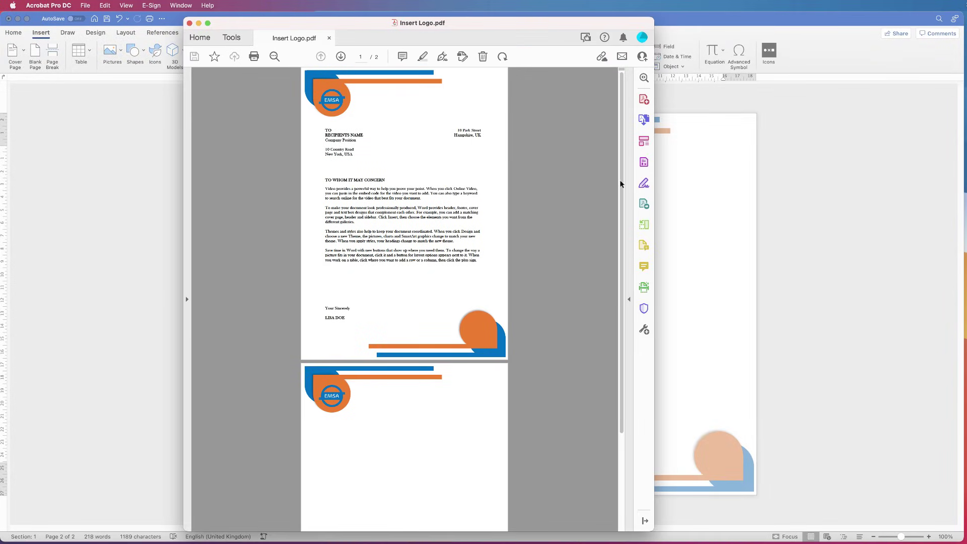
# Scroll through both pages of Insert Logo.pdf in Acrobat, then close it
pyautogui.scroll(-5, 623, 166)
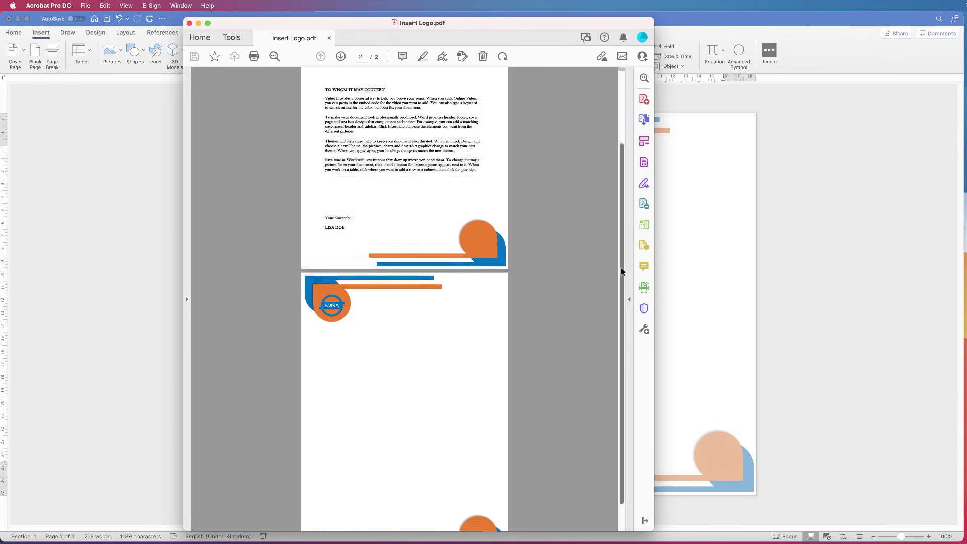
pyautogui.moveTo(623, 275); pyautogui.dragTo(625, 136)
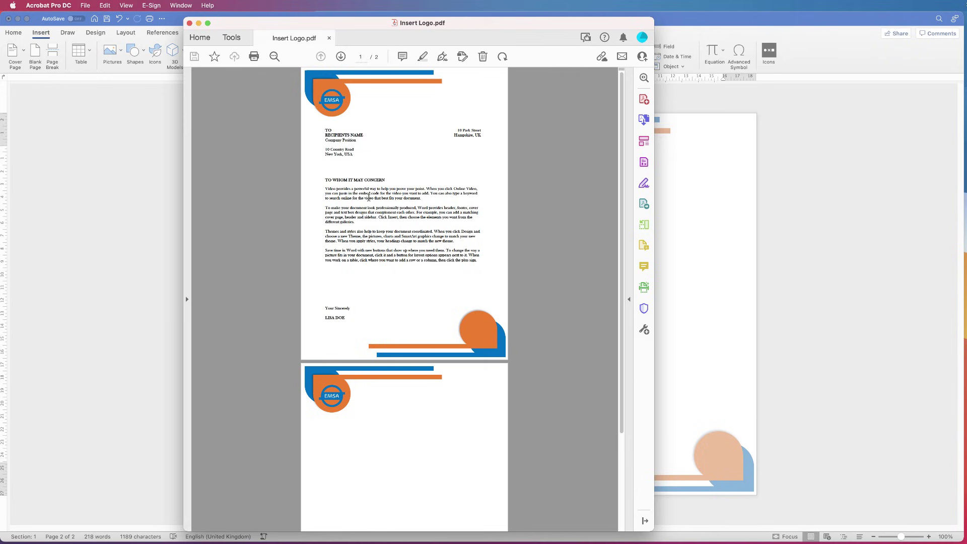
pyautogui.click(189, 23)
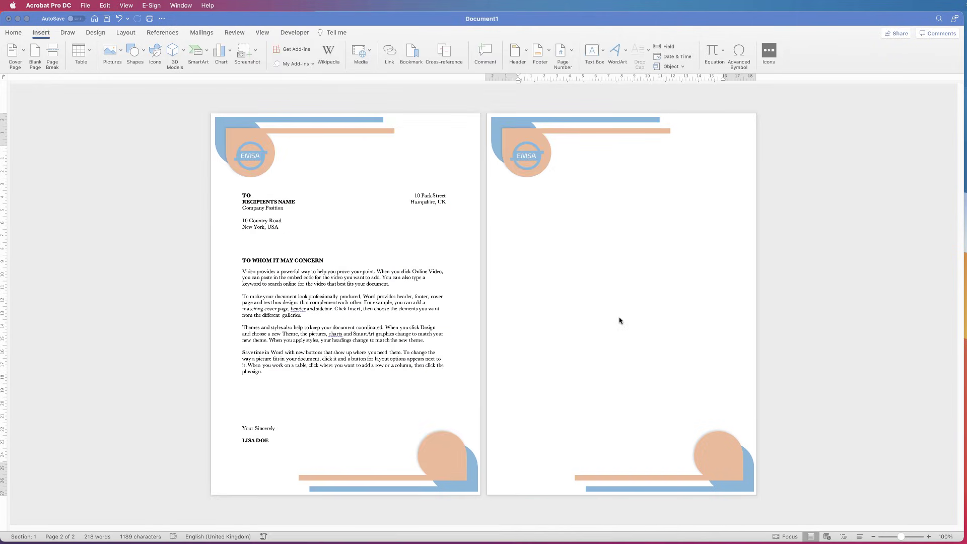